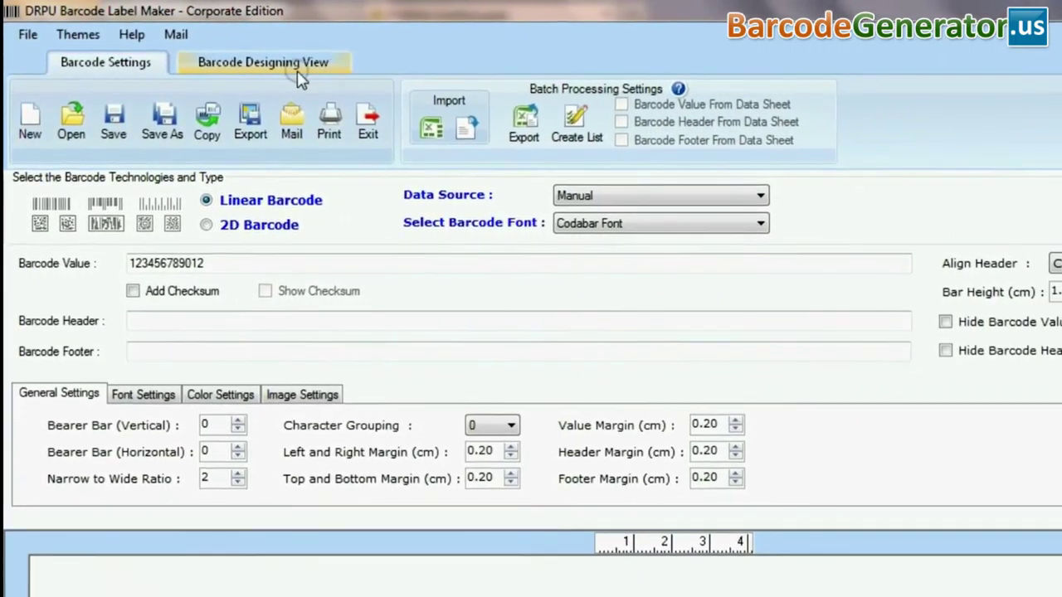
left_click(249, 225)
left_click(751, 223)
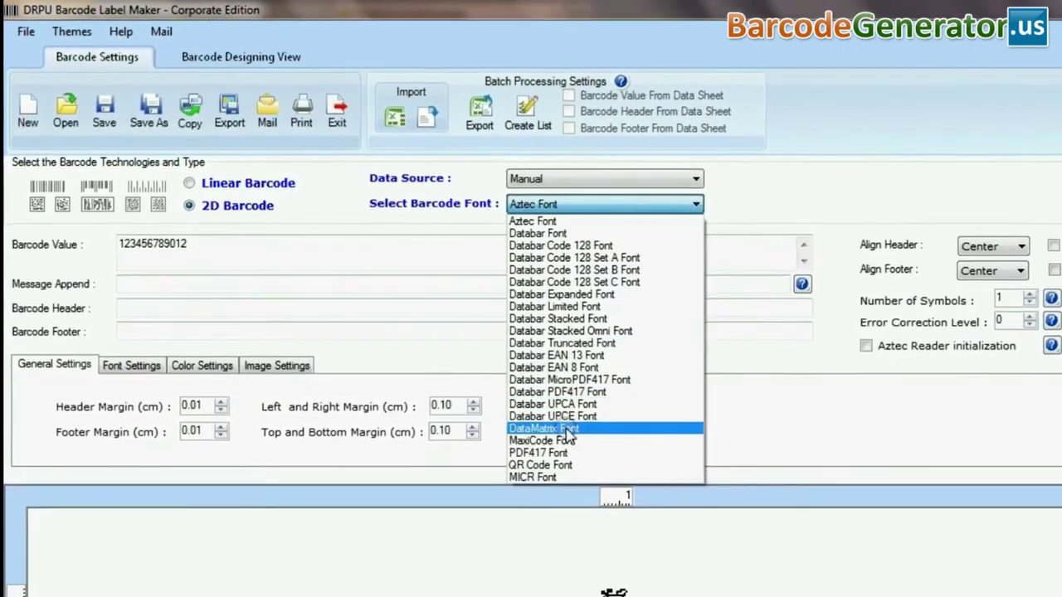
left_click(541, 466)
double_click(153, 244)
type("232342344422342323443")
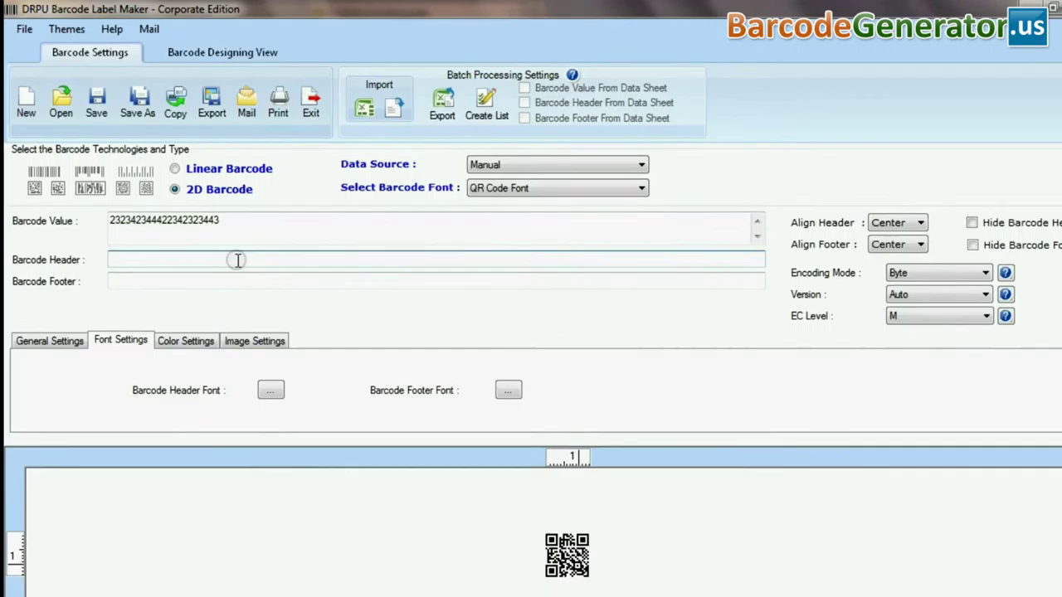
Set the barcode header to "QR Code Barcode Font" and the footer to "Designed using DRPU software".
left_click(237, 261)
type("QR Code Barcode Font")
key("Tab")
type("Des")
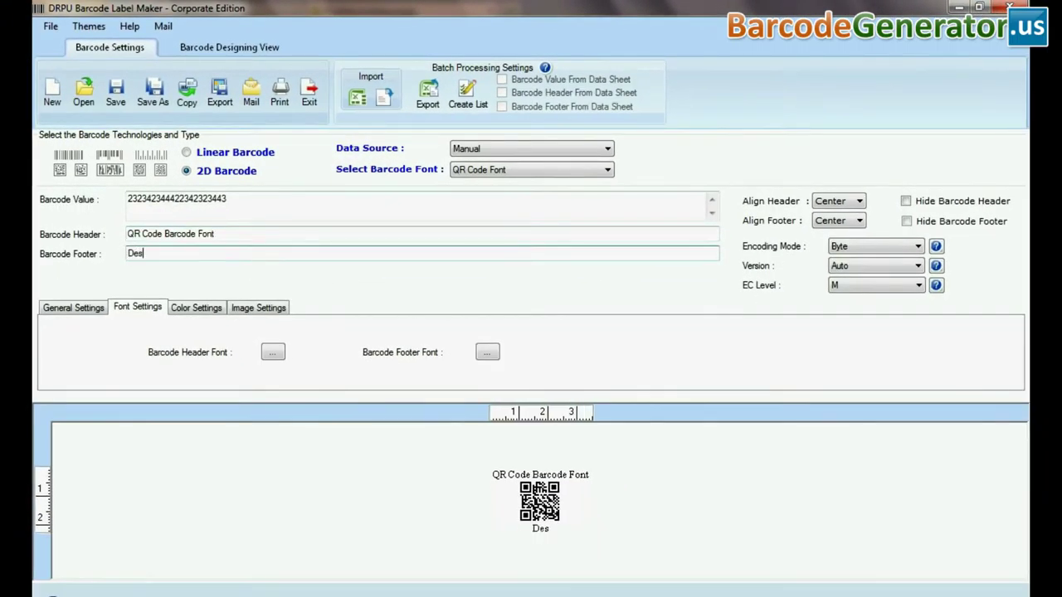
type("igned using DRPU software")
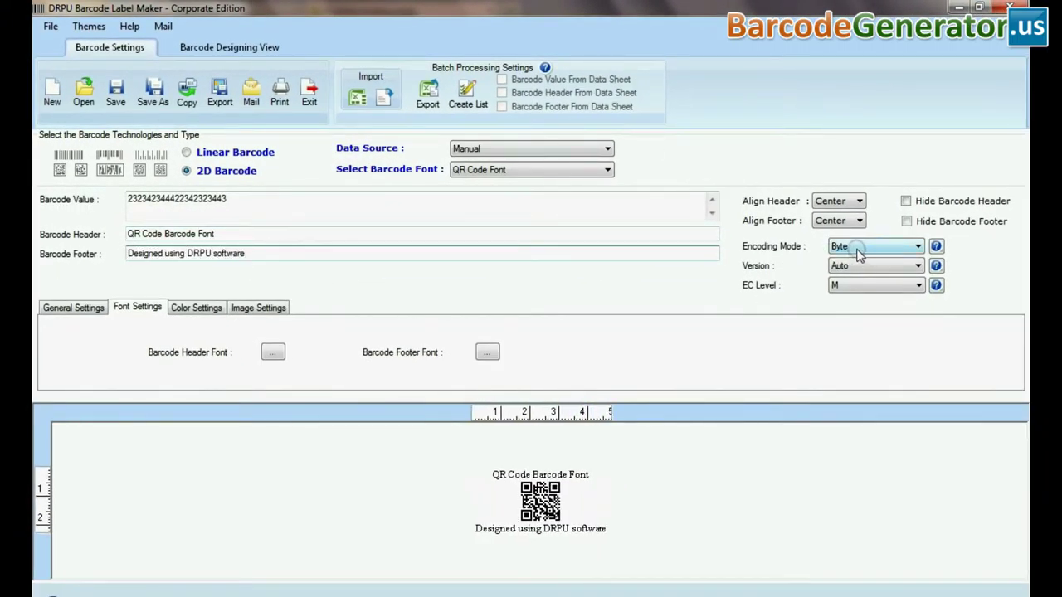
Look through the encoding mode, version and EC level options, keeping Byte, Auto and M.
left_click(859, 246)
left_click(855, 256)
left_click(872, 266)
mouse_move(916, 353)
left_mouse_down()
mouse_move(916, 443)
mouse_move(916, 371)
left_mouse_up()
left_click(865, 286)
left_click(865, 285)
left_click(863, 295)
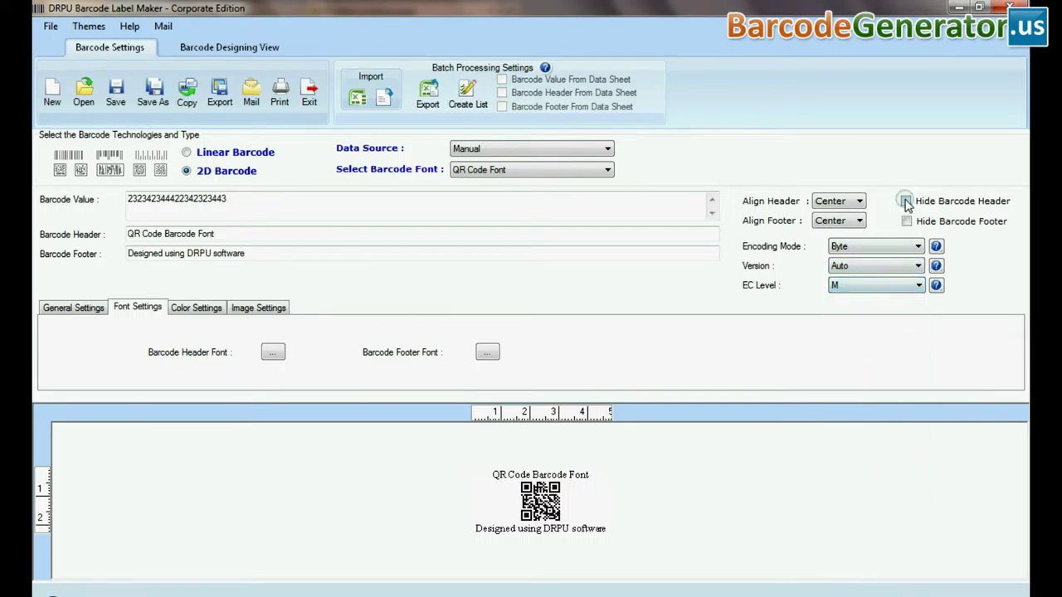
Set the barcode's X dimension to 0.08 cm and give the header text a sans-serif font at size 14.
left_click(91, 308)
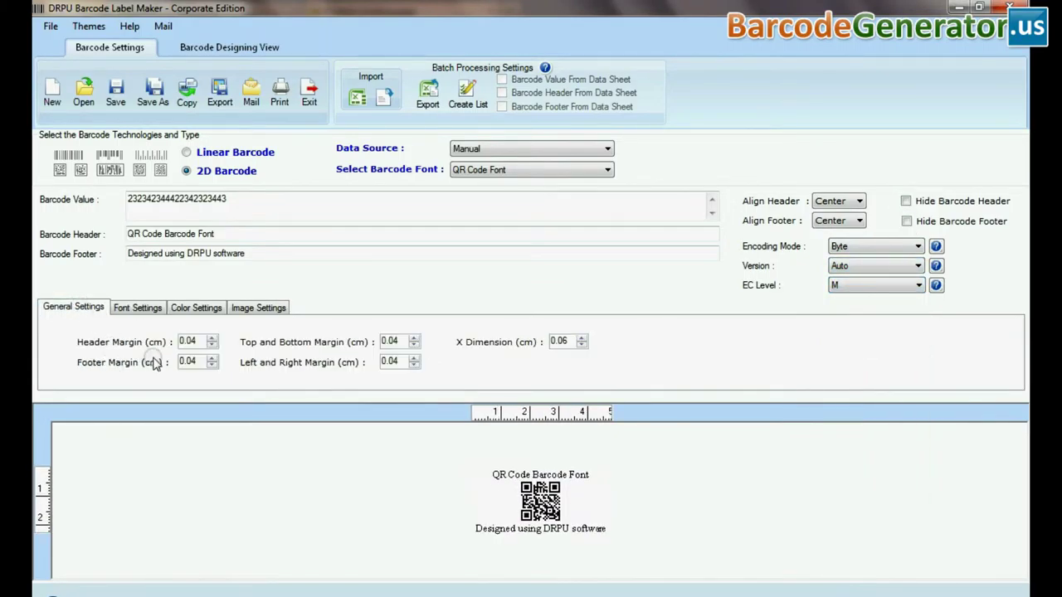
left_click(583, 339)
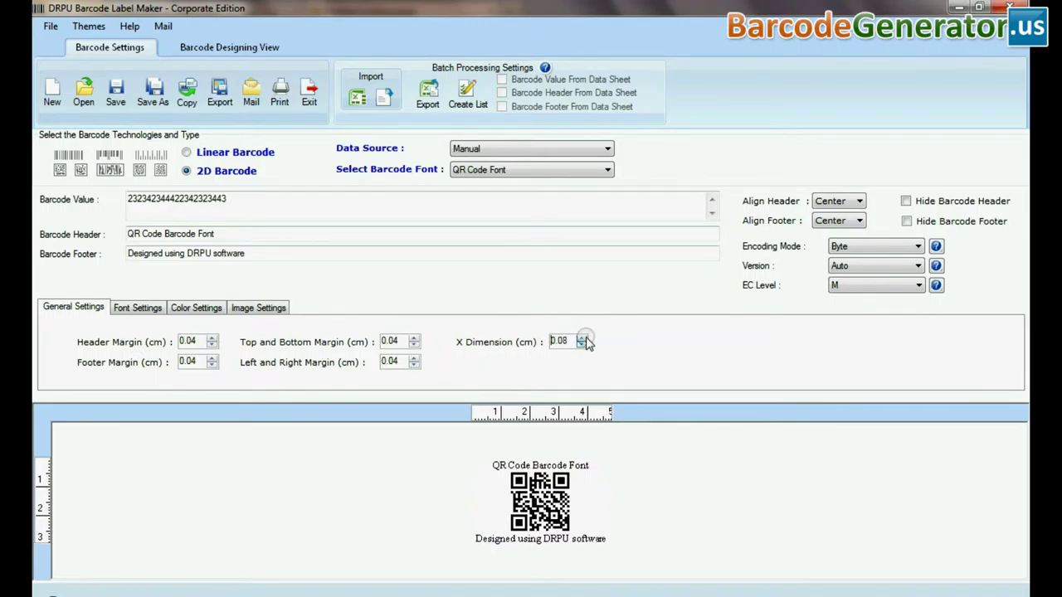
left_click(140, 310)
left_click(273, 352)
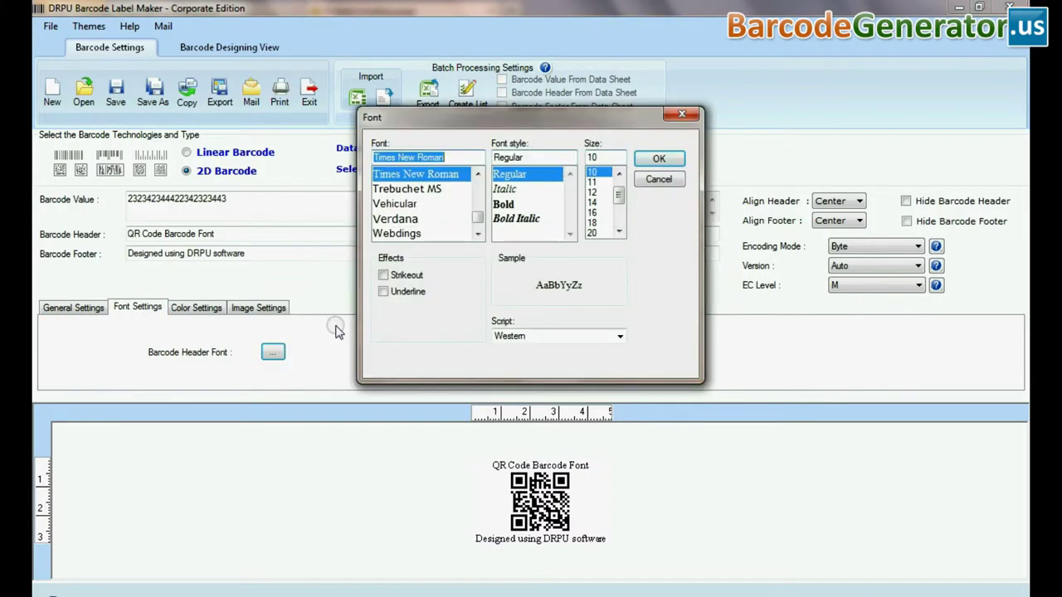
left_click(411, 188)
left_click(504, 204)
left_click(591, 201)
left_click(658, 158)
Review the barcode color settings and the image orientation options, keeping the orientation at 0.
left_click(193, 310)
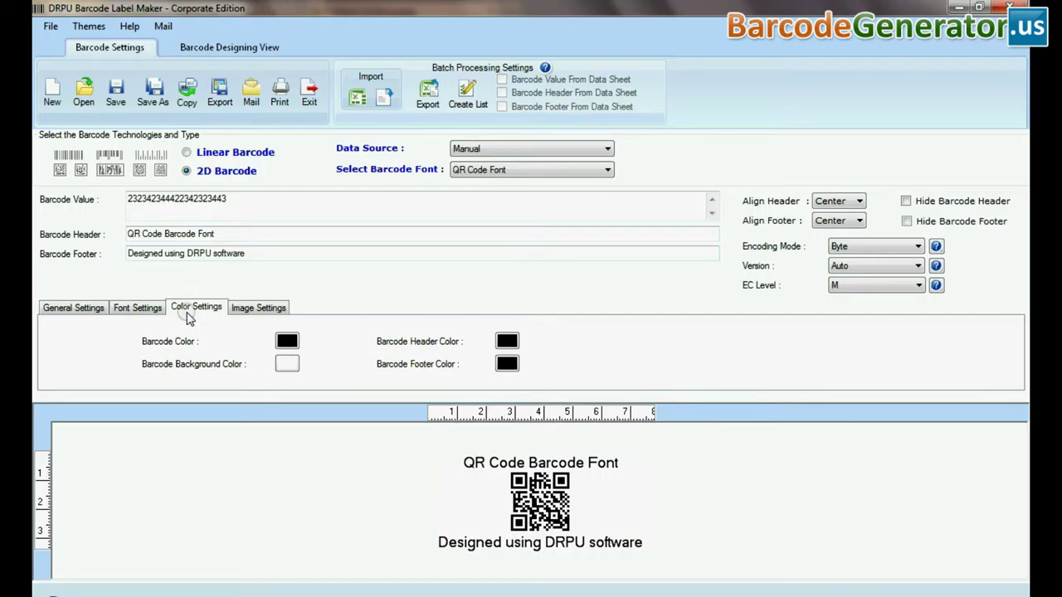
left_click(286, 343)
left_click(382, 354)
left_click(267, 309)
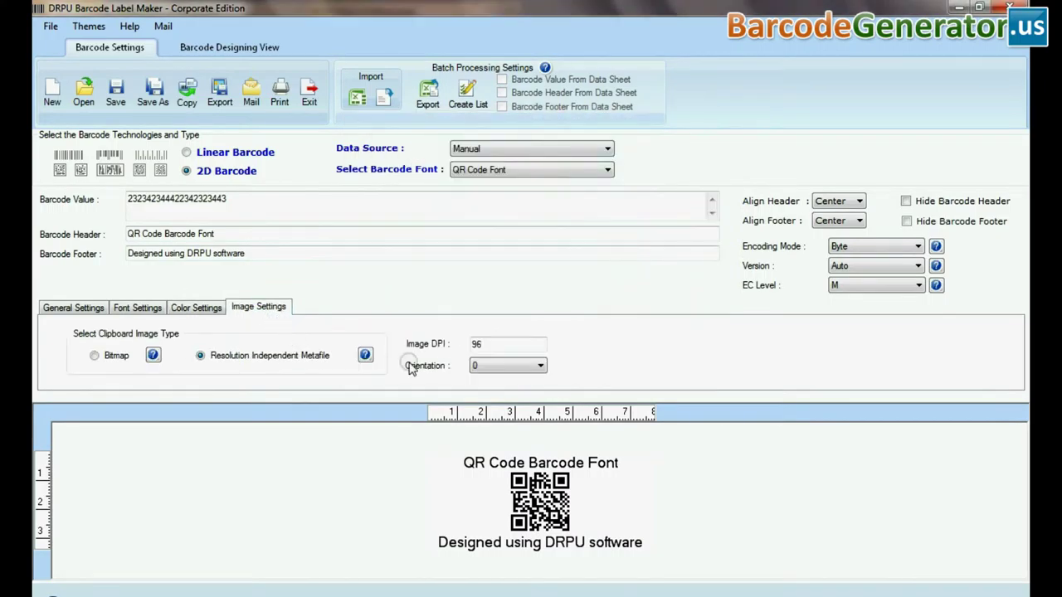
left_click(494, 366)
left_click(475, 379)
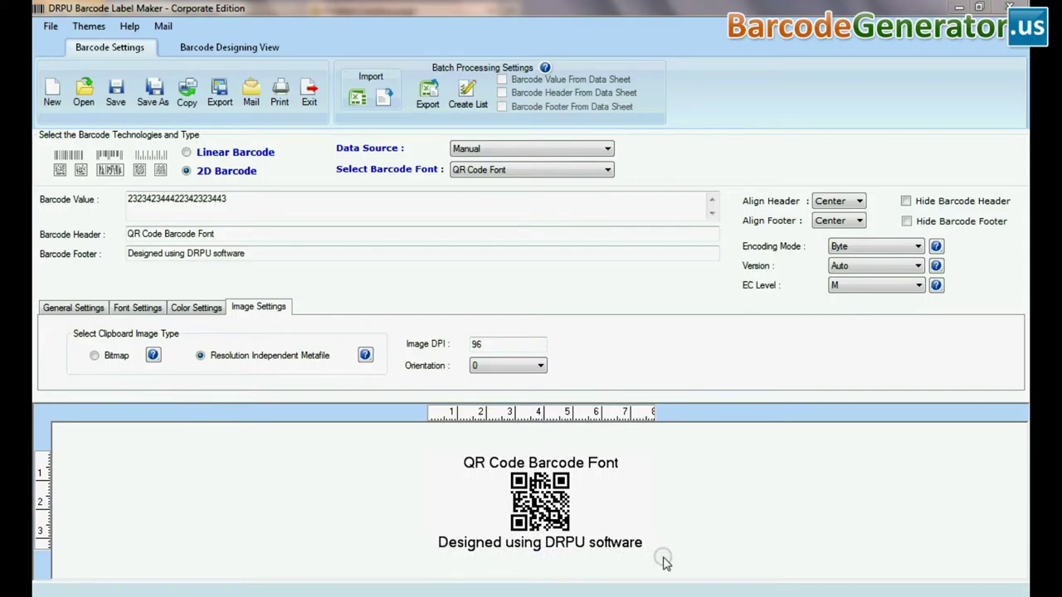
In the designing view, make the card a round rectangle 72 mm wide and 50 mm high.
left_click(229, 48)
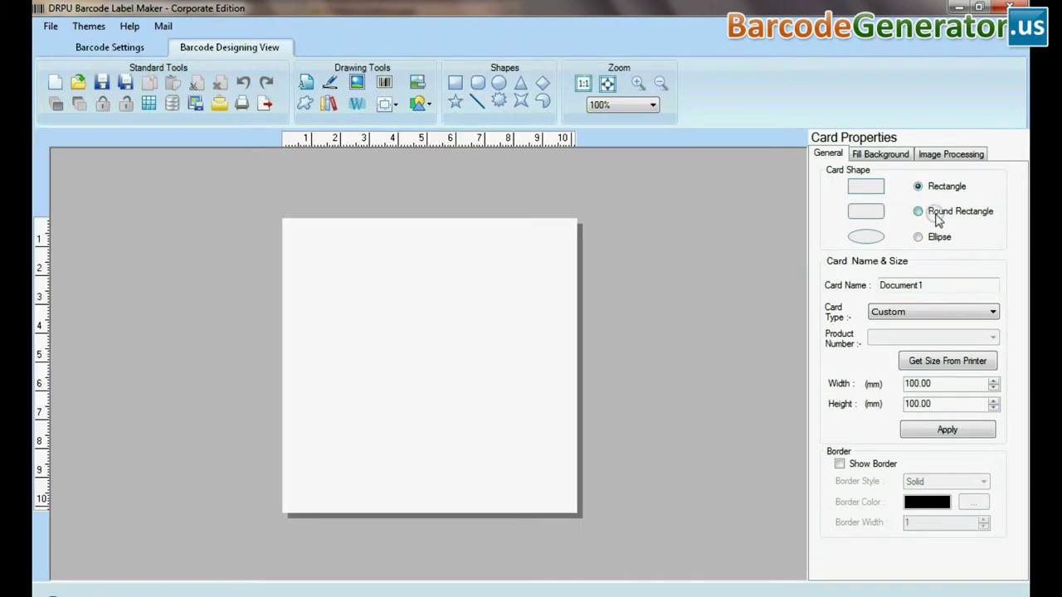
left_click(936, 215)
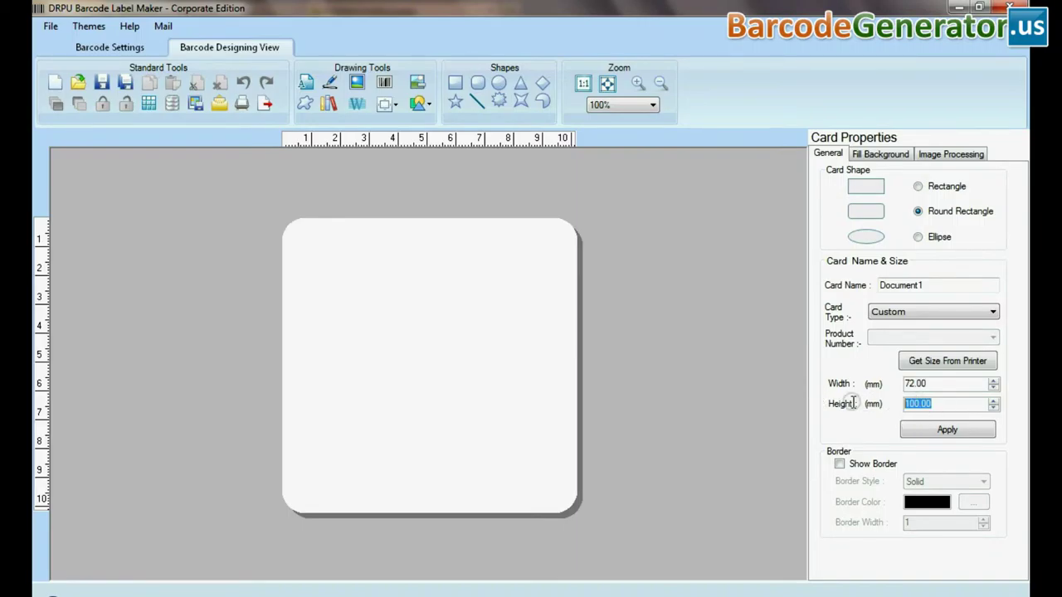
left_click(921, 432)
left_click(384, 82)
left_click(417, 353)
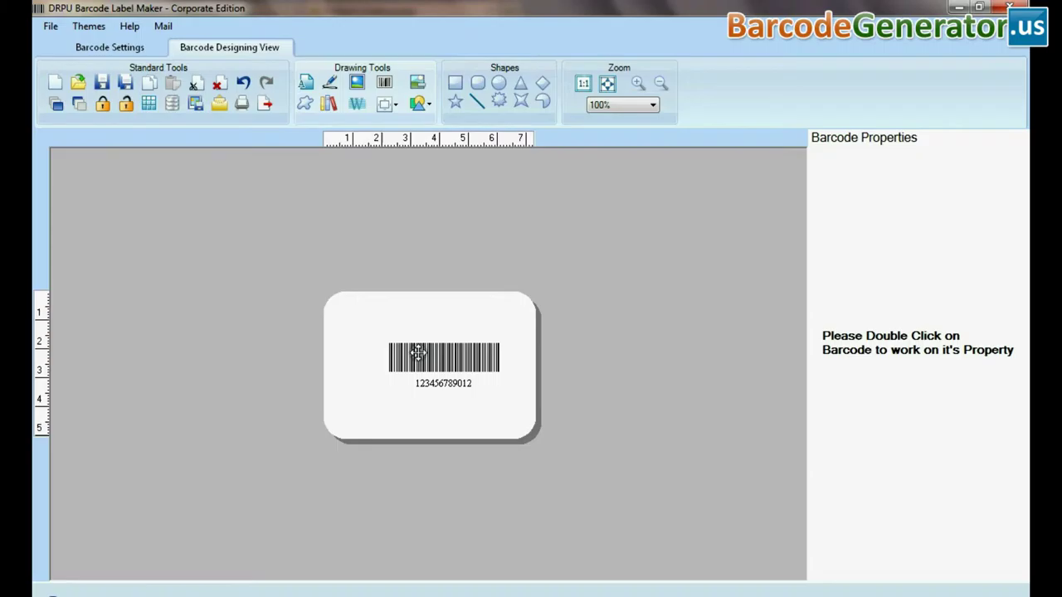
double_click(417, 353)
left_click(423, 112)
left_click(639, 112)
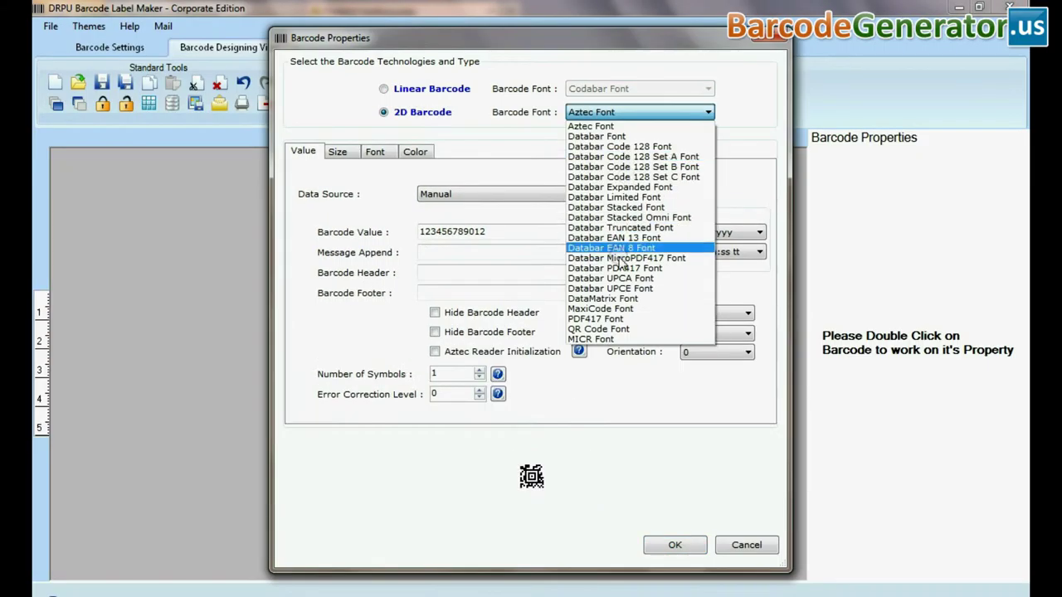
left_click(599, 329)
double_click(489, 241)
type("2323423444223423233443")
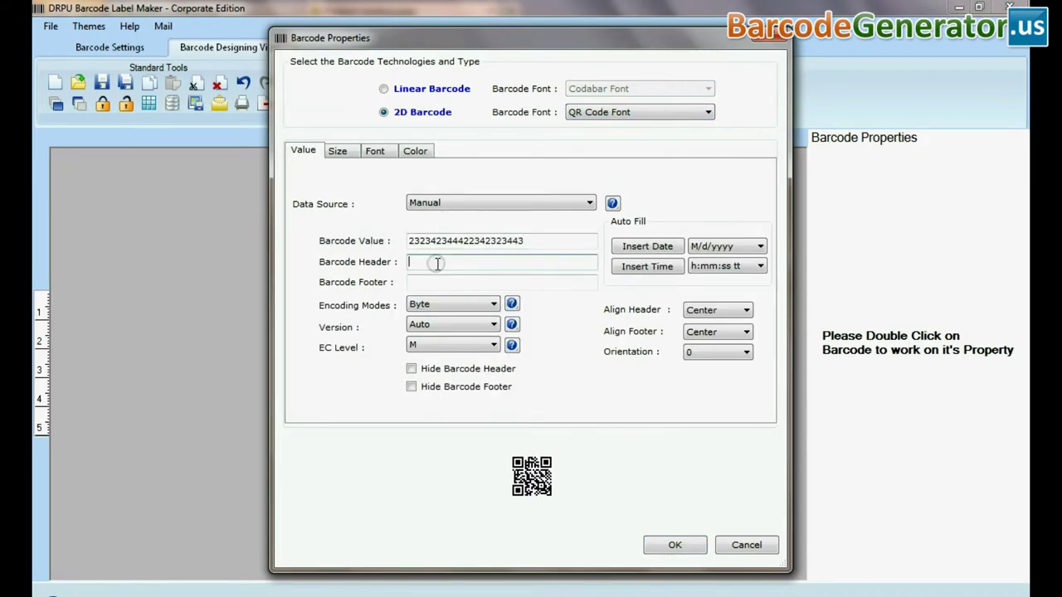
Give the card's QR code the header "QR Code Barcode Font" and the footer "Designed using DRPU Software".
left_click(438, 263)
type("QR Code")
left_click(438, 282)
type("Designed using")
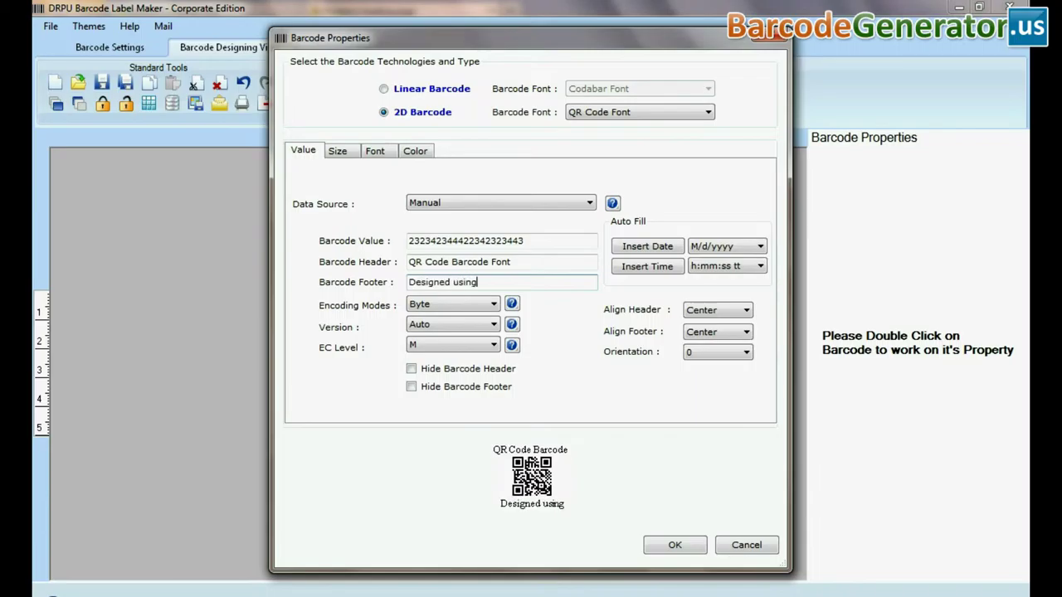
type(" DRPU Software")
Check the encoding mode and version options of the card's QR code, keeping Byte and Auto.
left_click(438, 303)
left_click(432, 324)
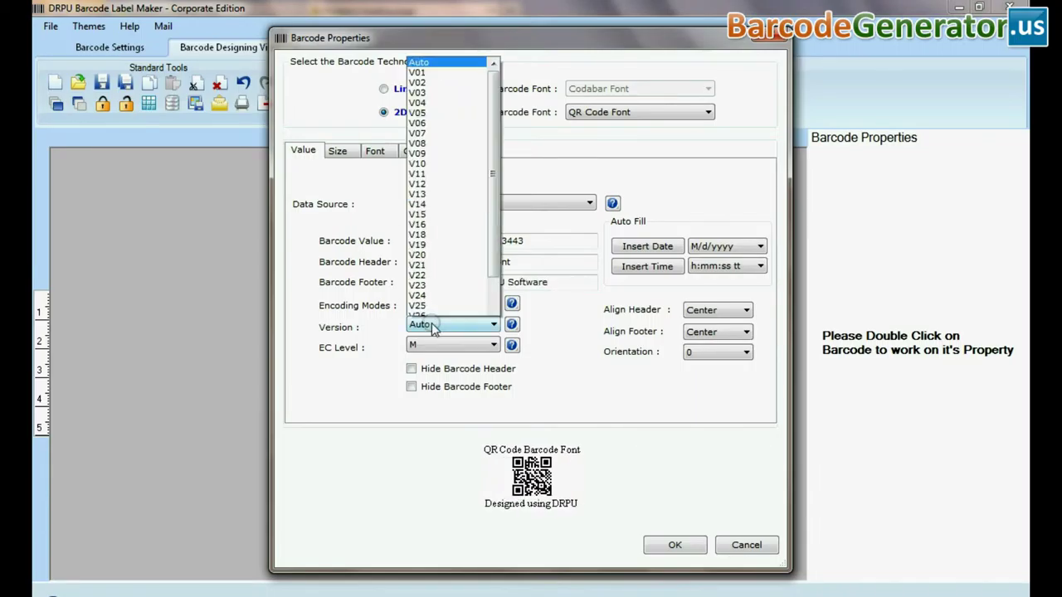
left_click(432, 323)
left_click(412, 368)
left_click(411, 369)
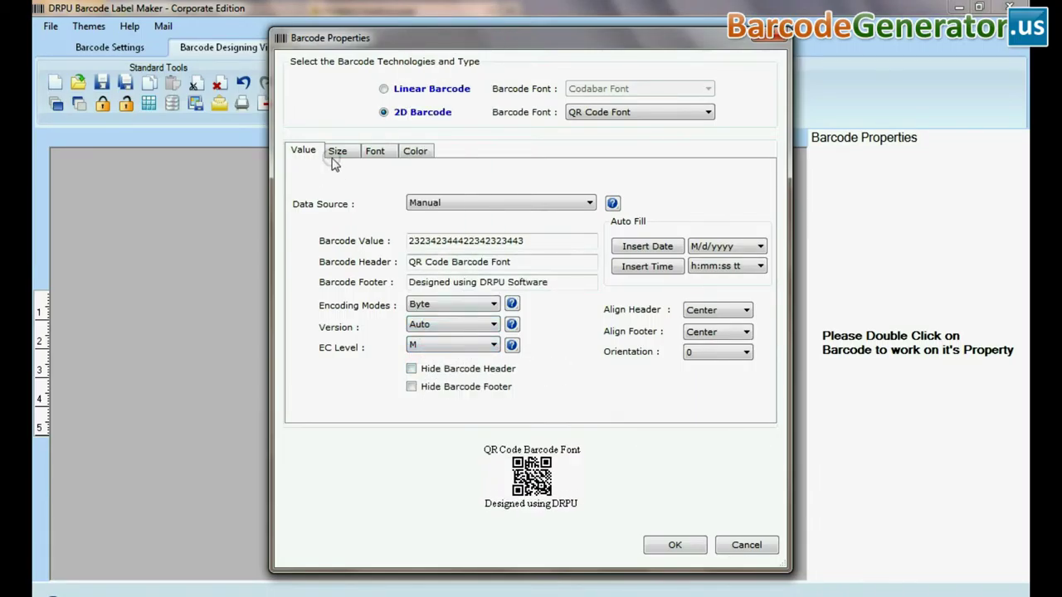
Enlarge the X dimension of the card's QR code and set its header to a sans-serif font at size 14.
left_click(337, 151)
left_click(598, 234)
left_click(376, 151)
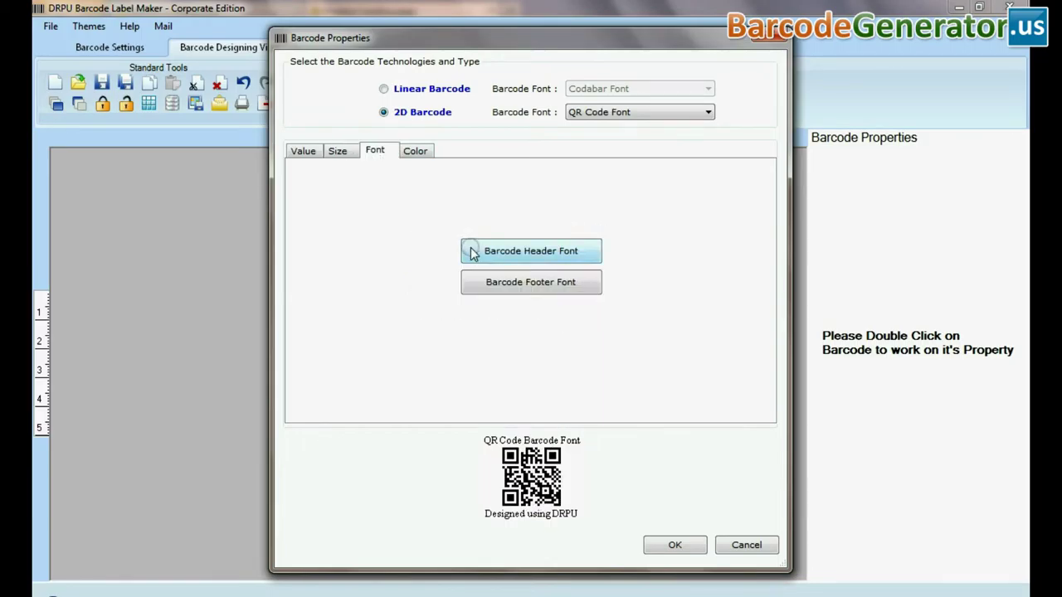
left_click(470, 251)
type("m")
left_click(408, 190)
left_click(503, 204)
left_click(592, 201)
left_click(659, 158)
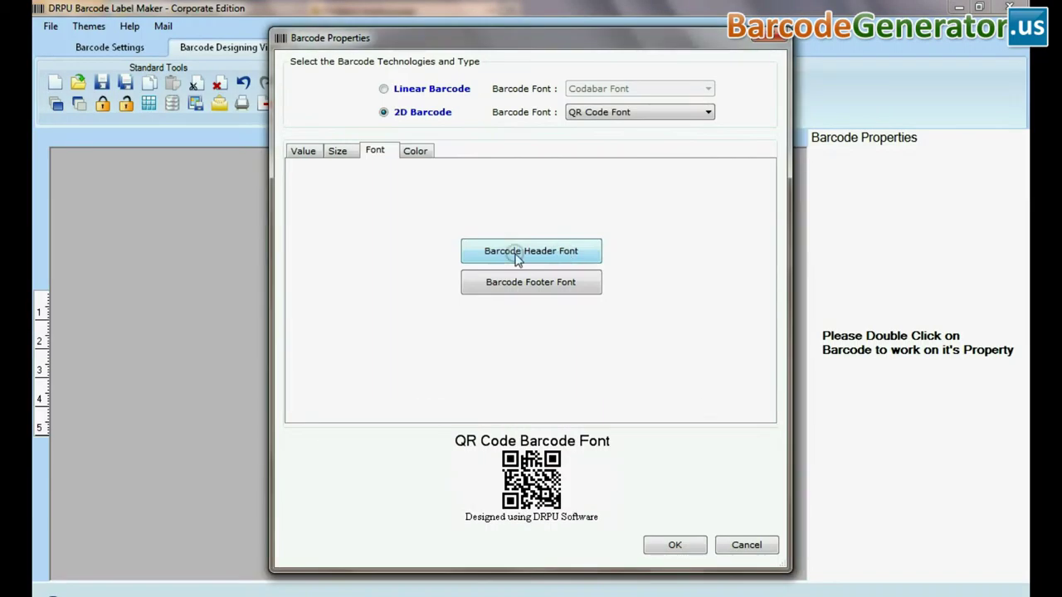
Check the header color choices without changing them and apply the barcode properties to the card.
left_click(415, 150)
left_click(519, 240)
left_click(386, 355)
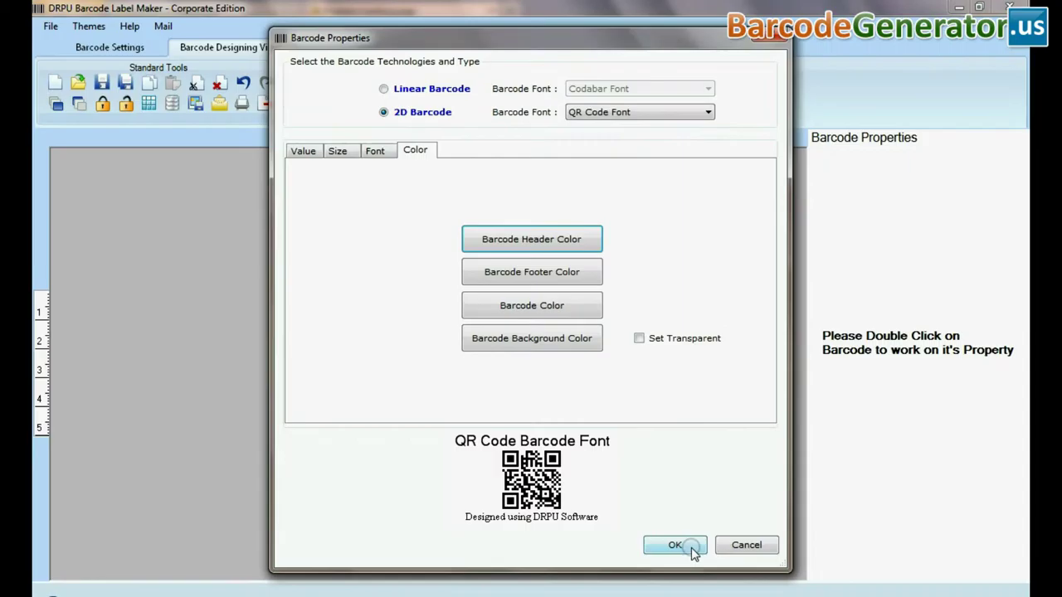
left_click(674, 545)
Add the text "Sample of:" to the card above the QR code's header.
left_click(303, 84)
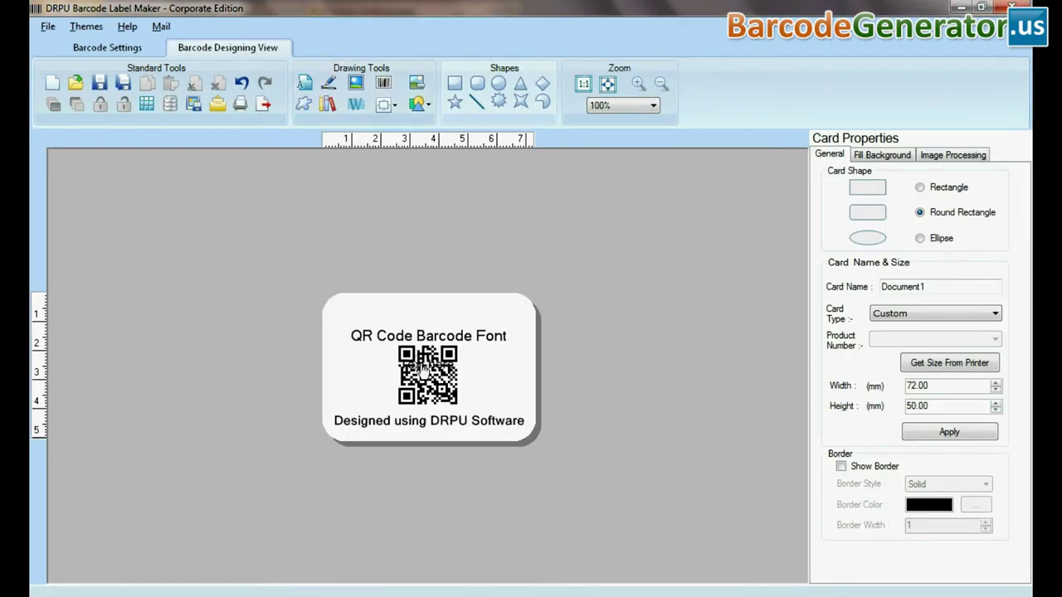
left_click(397, 312)
type("Sample of:")
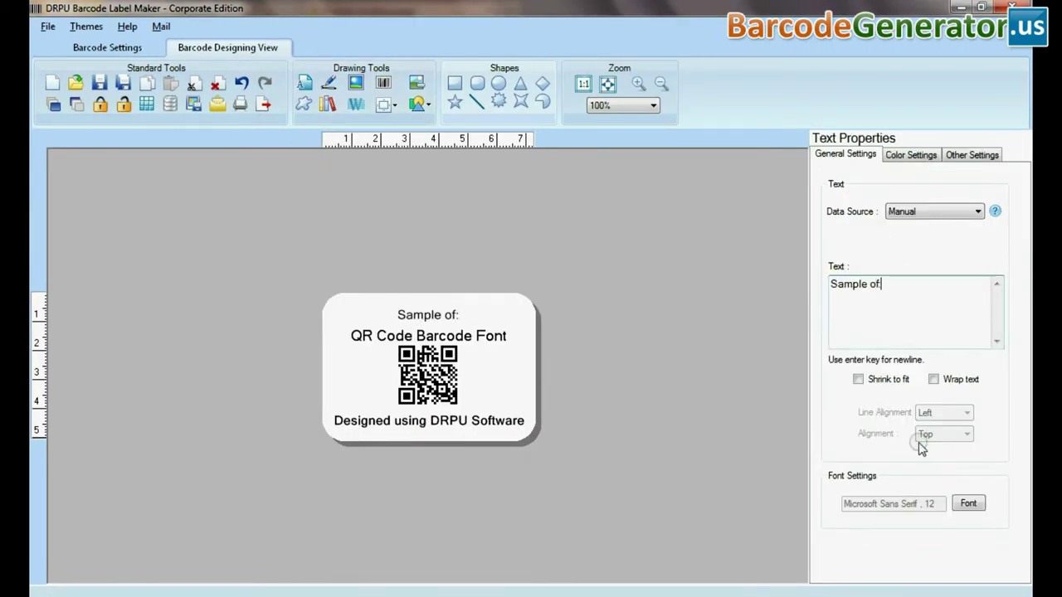
Set the "Sample of:" text to Microsoft Sans Serif, Bold, size 16.
left_click(968, 504)
left_click(508, 205)
left_click(598, 193)
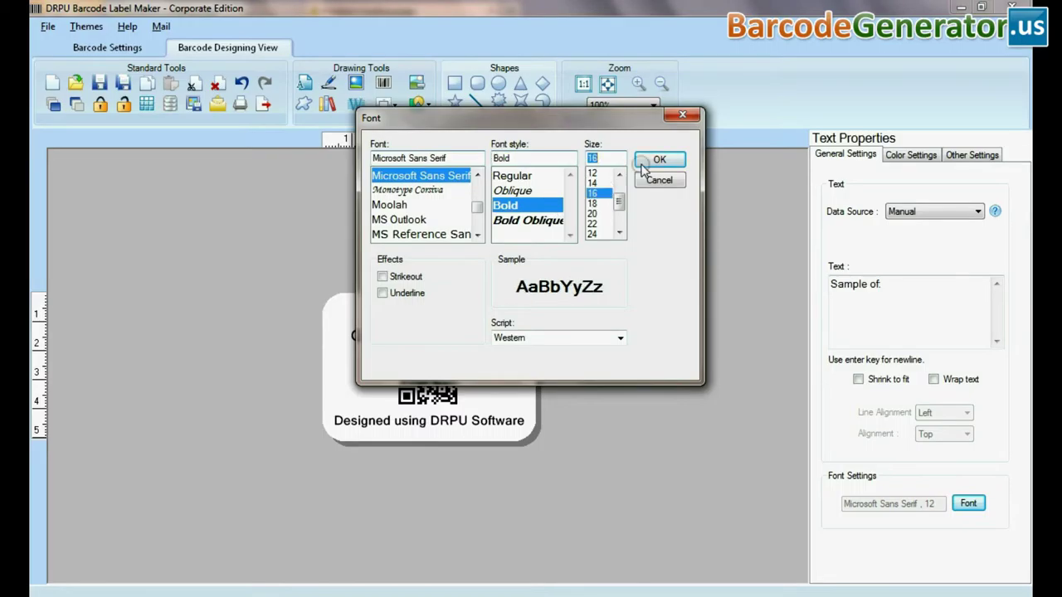
left_click(655, 161)
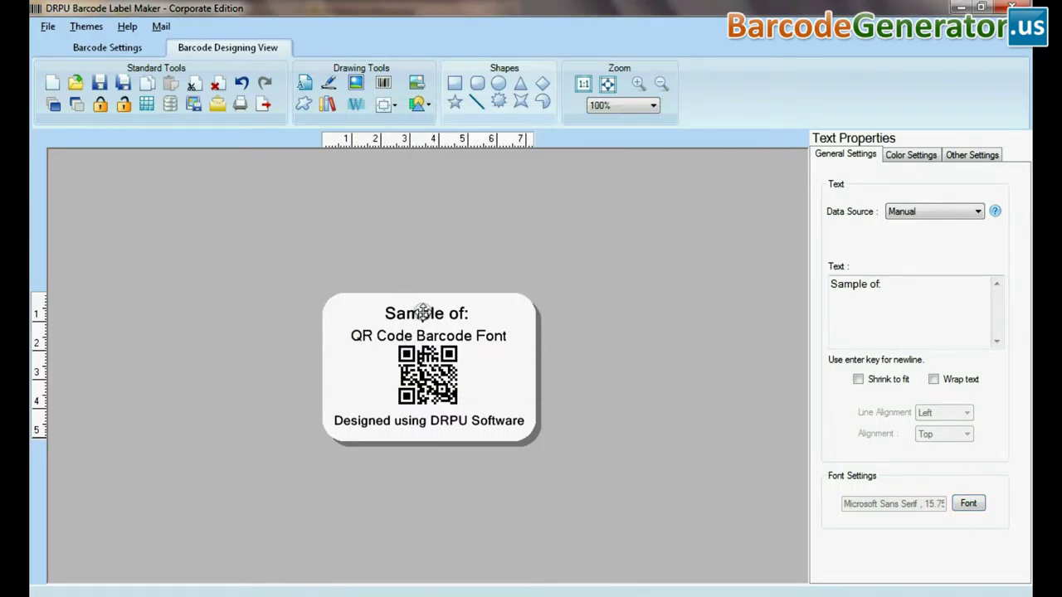
left_click(483, 311)
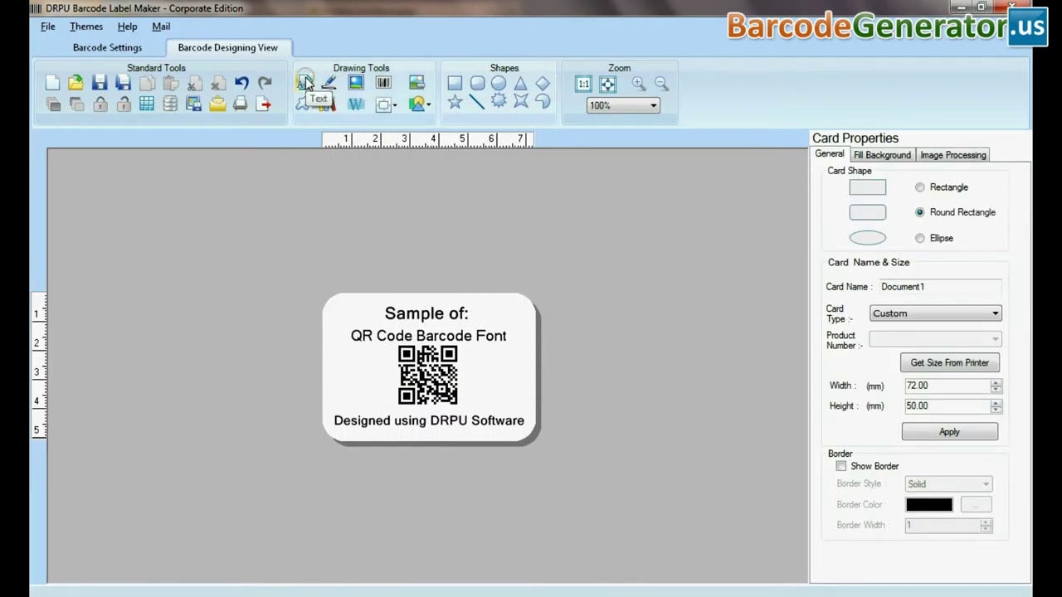
left_click(356, 83)
left_click(564, 120)
left_click(548, 145)
left_click_drag(480, 201, 581, 301)
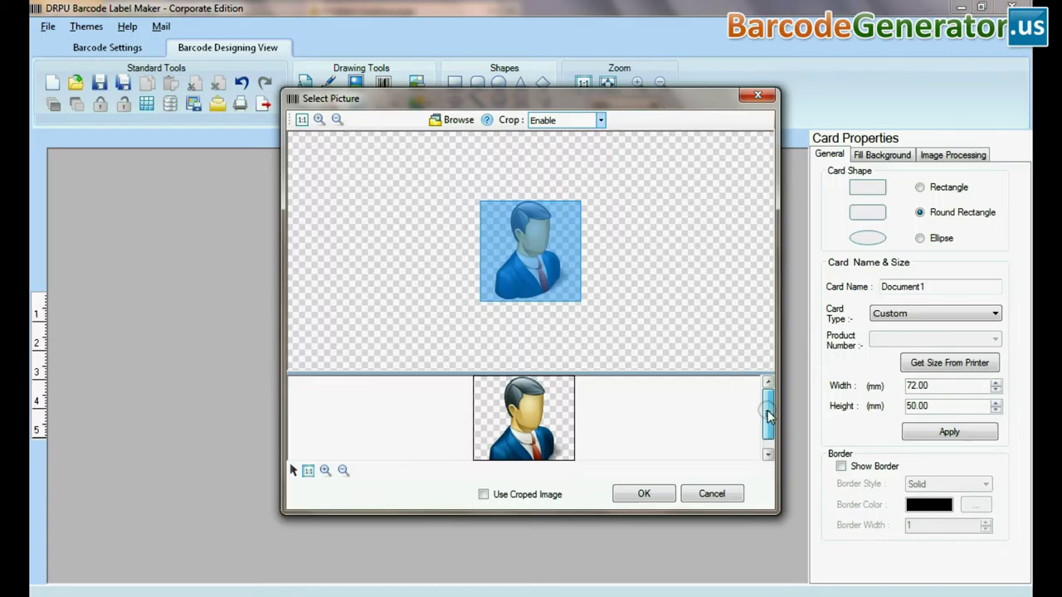
left_click(711, 494)
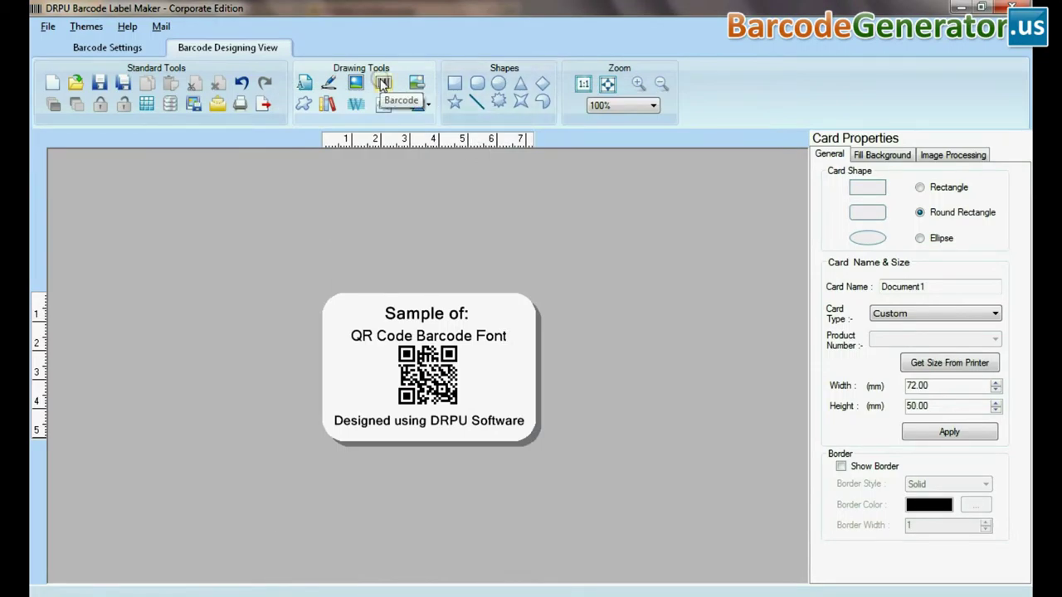
Add a linear barcode beside the QR code on its left and shorten its value to 1234.
left_click(434, 363)
left_click_drag(434, 363, 367, 363)
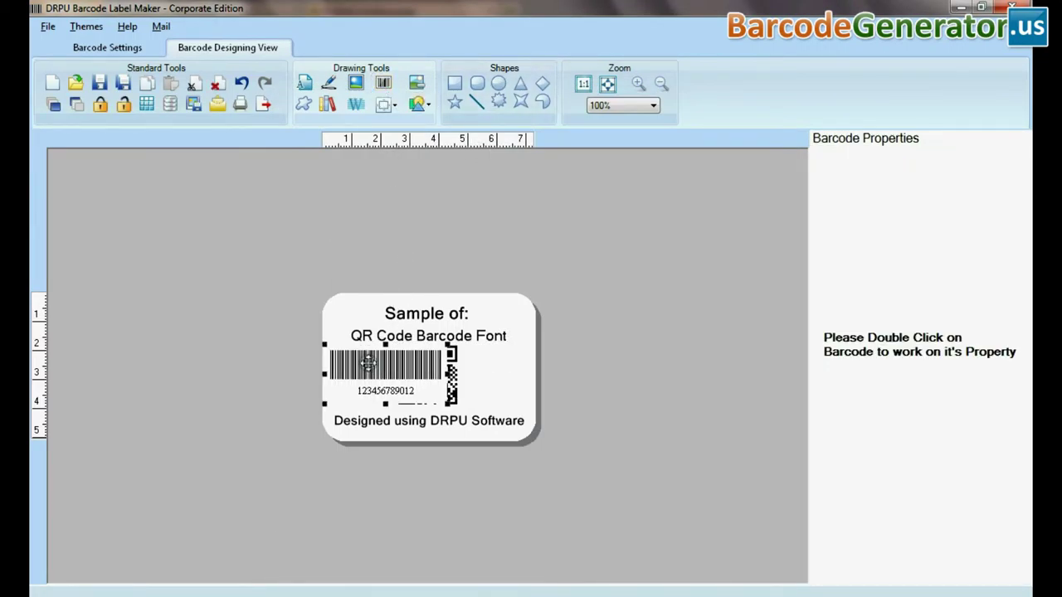
double_click(410, 348)
left_click_drag(404, 224, 348, 224)
key("Delete")
key("Return")
left_click(394, 198)
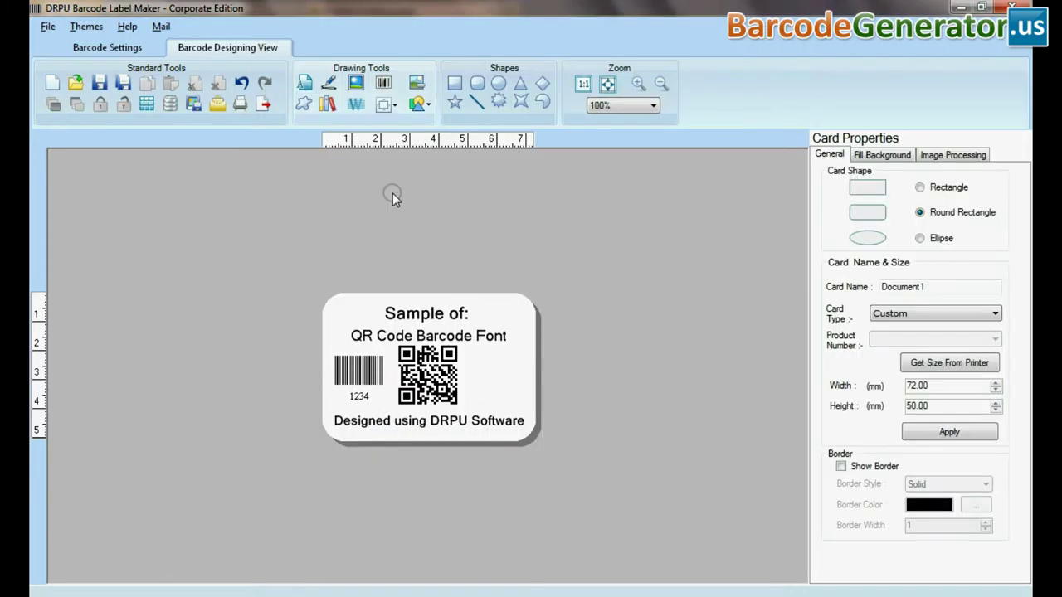
Browse the custom shape library, viewing the Accountant, Arrows and Book categories.
left_click(303, 104)
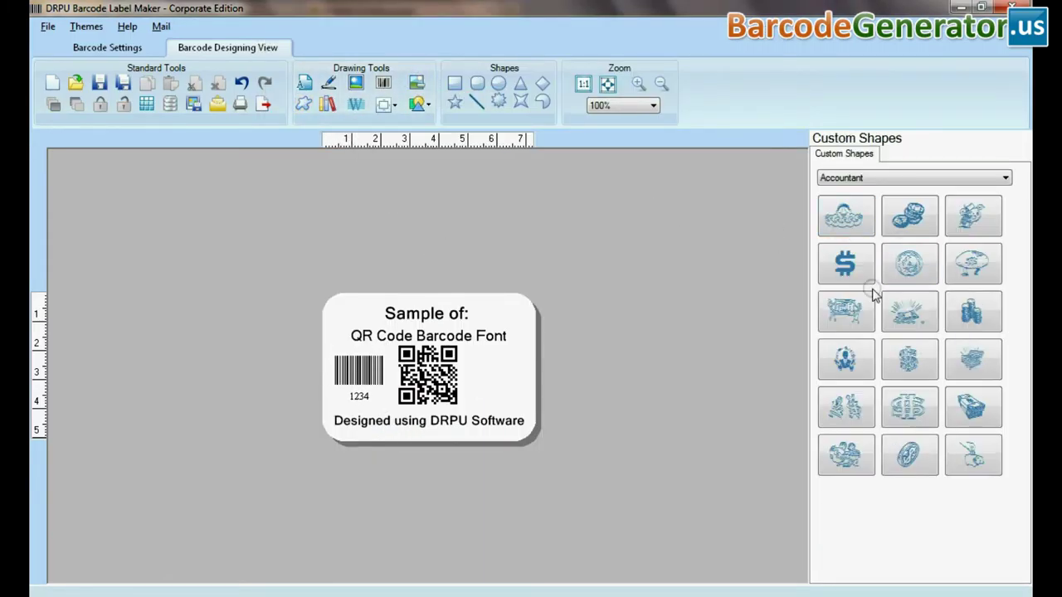
left_click(838, 177)
left_click(841, 192)
left_click(867, 177)
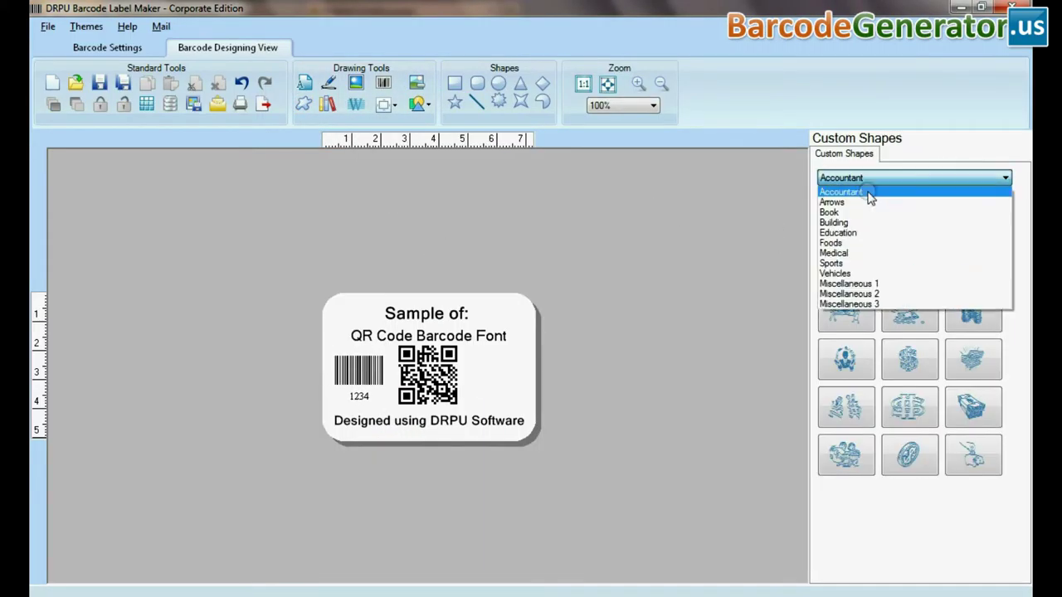
left_click(863, 203)
left_click(853, 179)
left_click(852, 214)
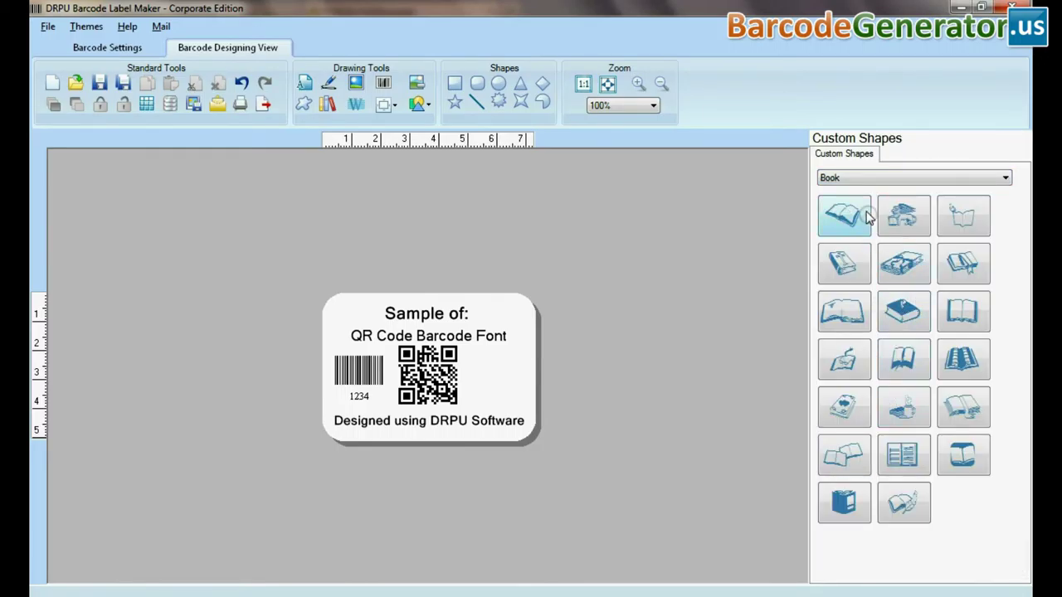
left_click(848, 177)
left_click(855, 178)
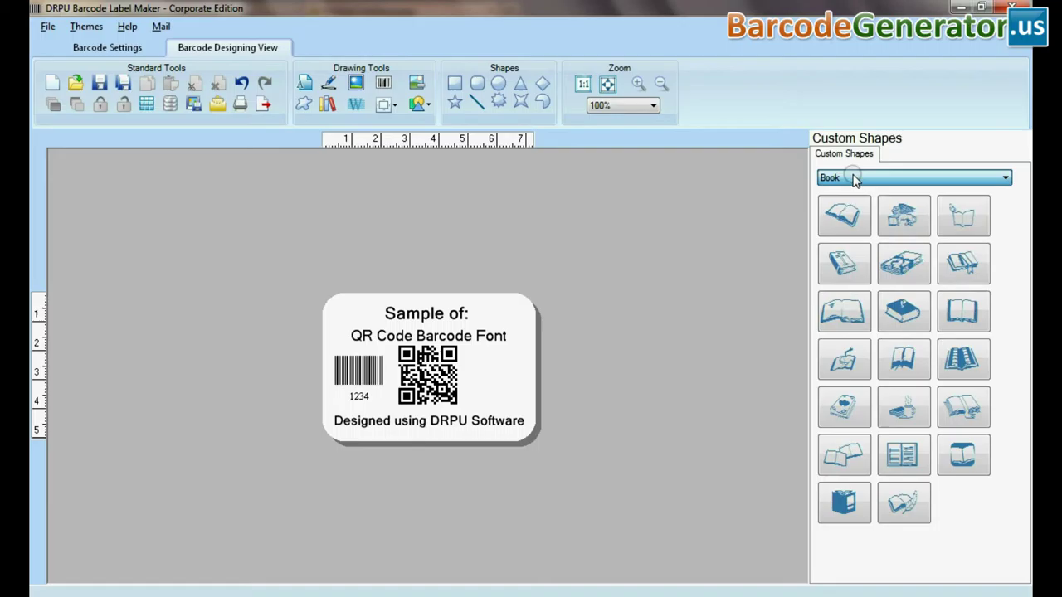
Browse the library of ready-made images and view the drawing tools' rectangle, rounded rectangle and ellipse options.
left_click(328, 103)
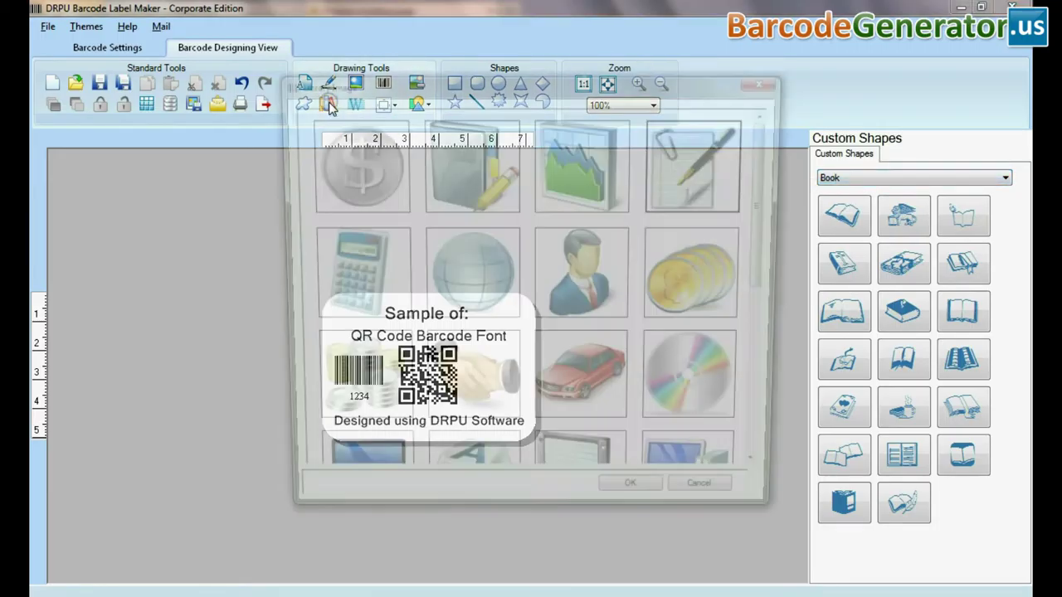
mouse_move(770, 191)
left_mouse_down()
mouse_move(770, 365)
mouse_move(770, 182)
left_mouse_up()
left_click(770, 78)
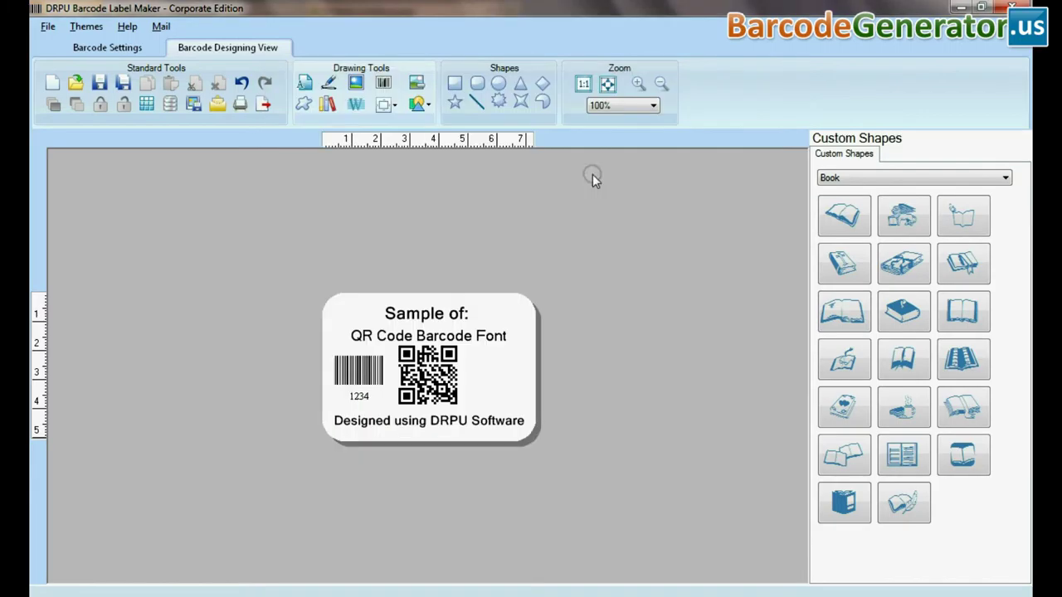
left_click(357, 105)
left_click(405, 218)
left_click(425, 106)
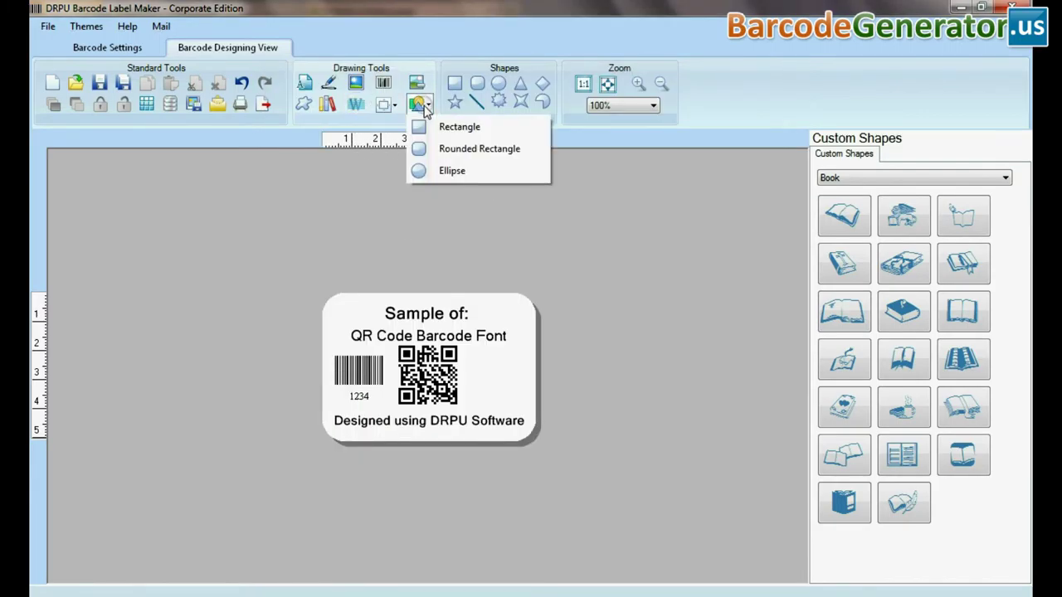
left_click(429, 172)
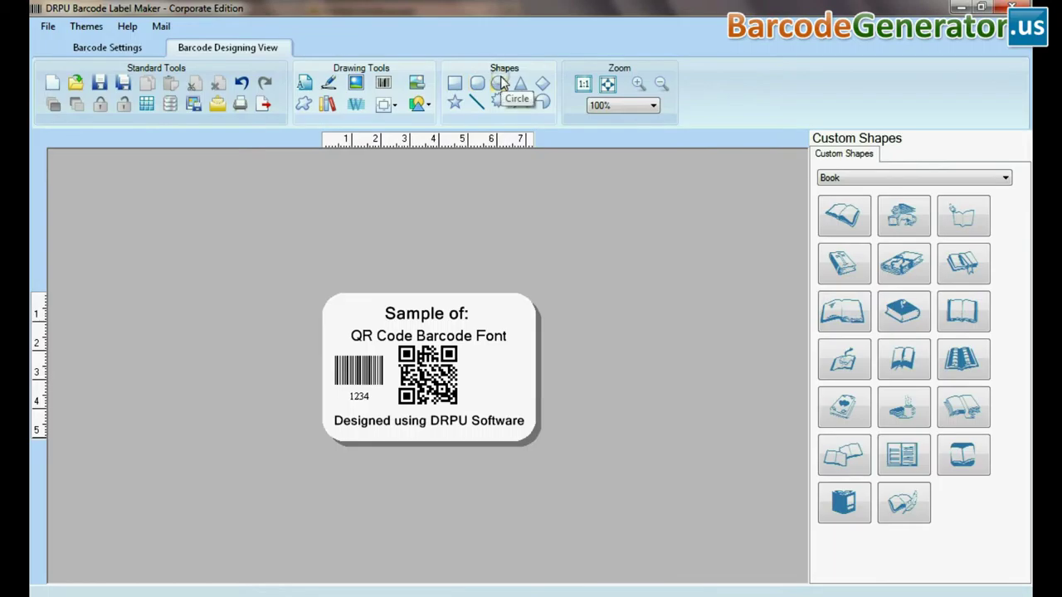
Add a diamond shape to the card and place it around the linear barcode beside the QR code.
left_click(542, 89)
left_click_drag(427, 365, 362, 368)
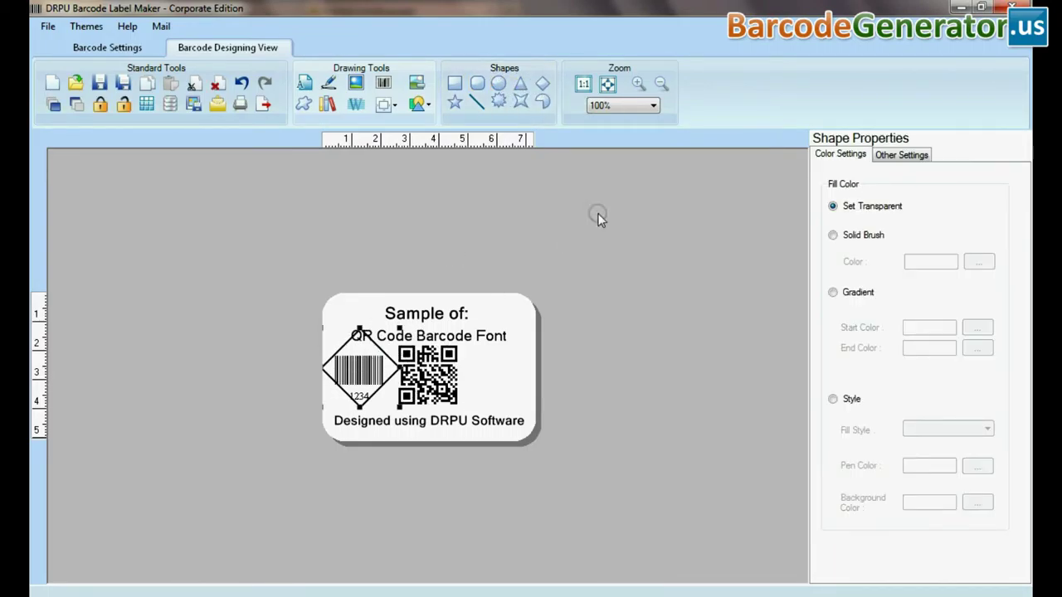
left_click(608, 85)
left_click(661, 84)
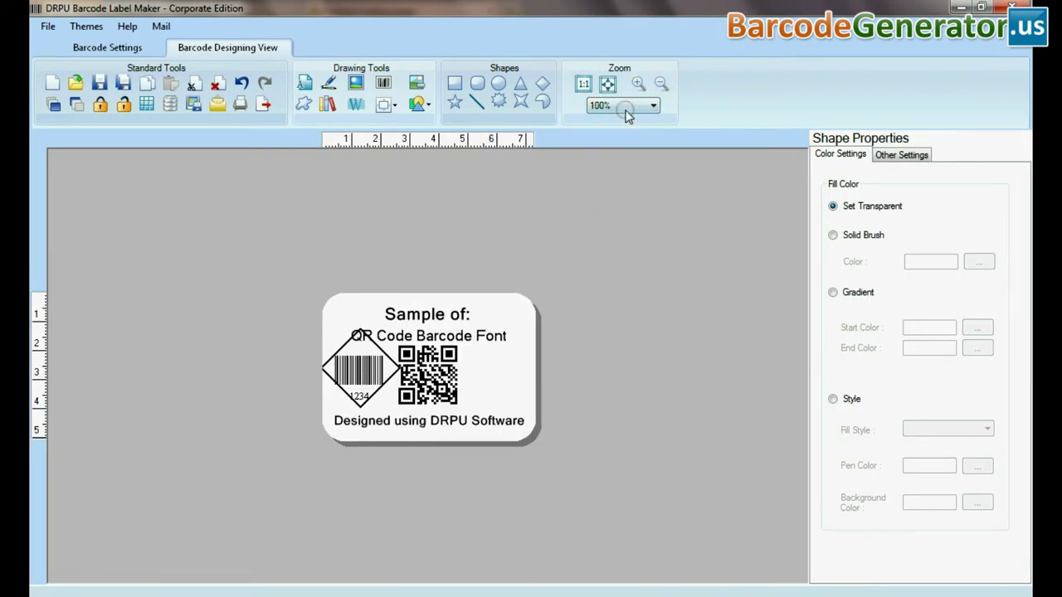
left_click(625, 109)
left_click(603, 106)
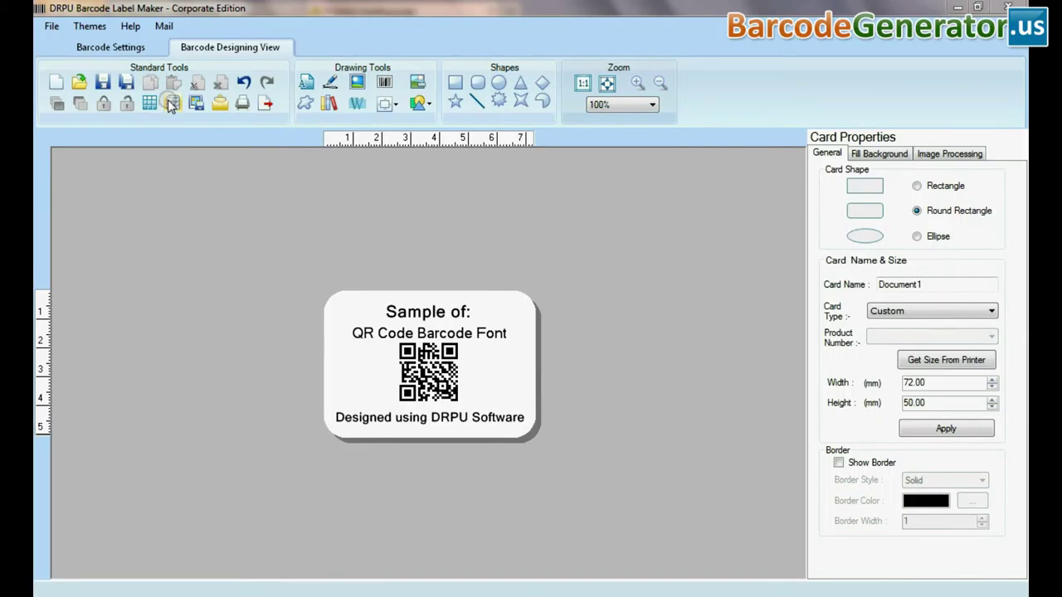
Generate a sequential batch processing series named List, starting from 1, with prefix Abc and suffix z.
left_click(172, 103)
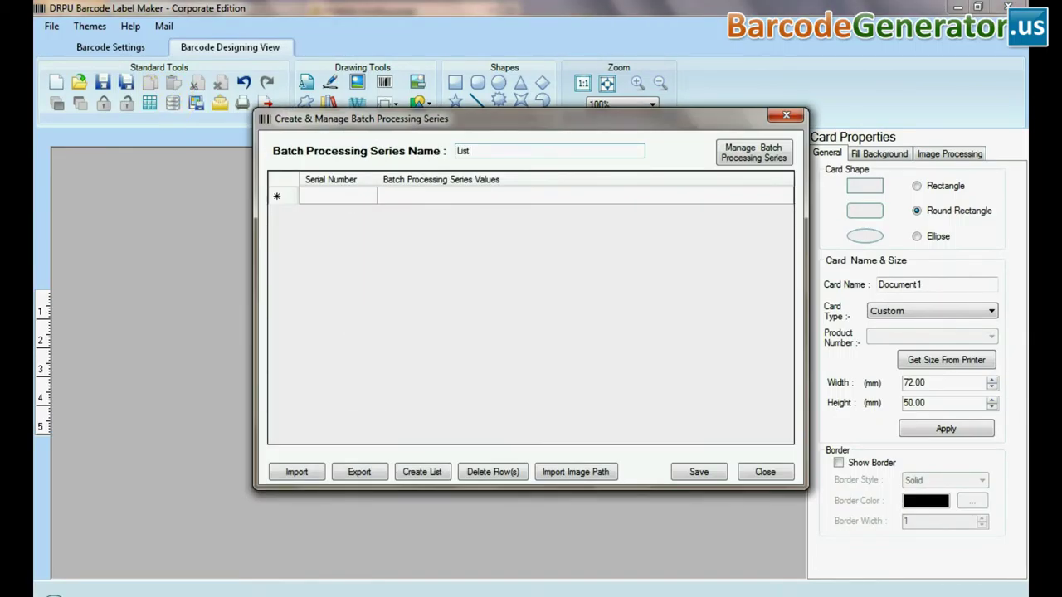
left_click(415, 471)
left_click(412, 204)
type("Abc")
left_click(622, 204)
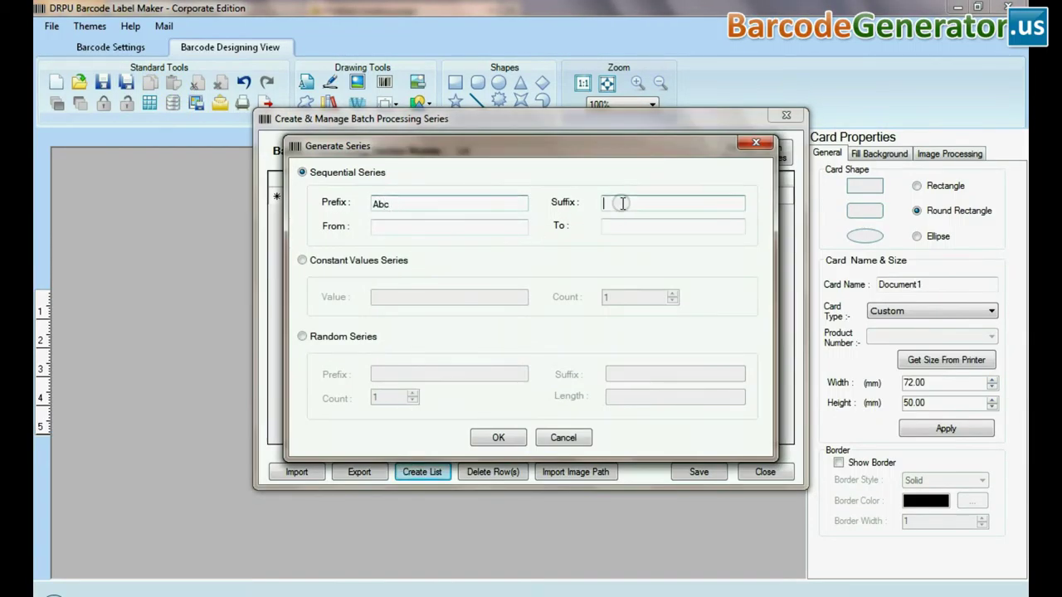
left_click(488, 438)
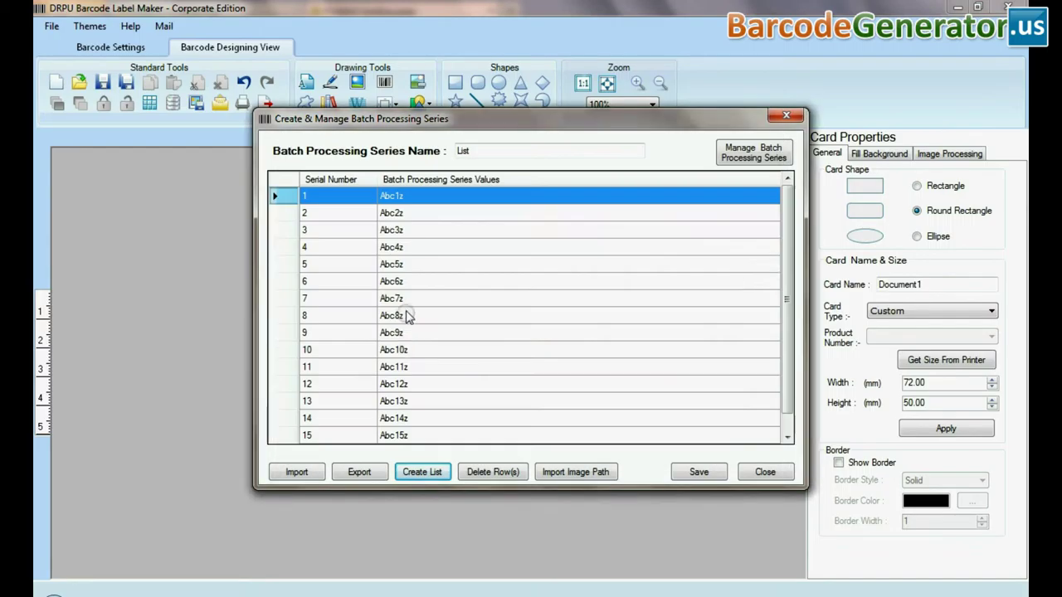
left_click(378, 474)
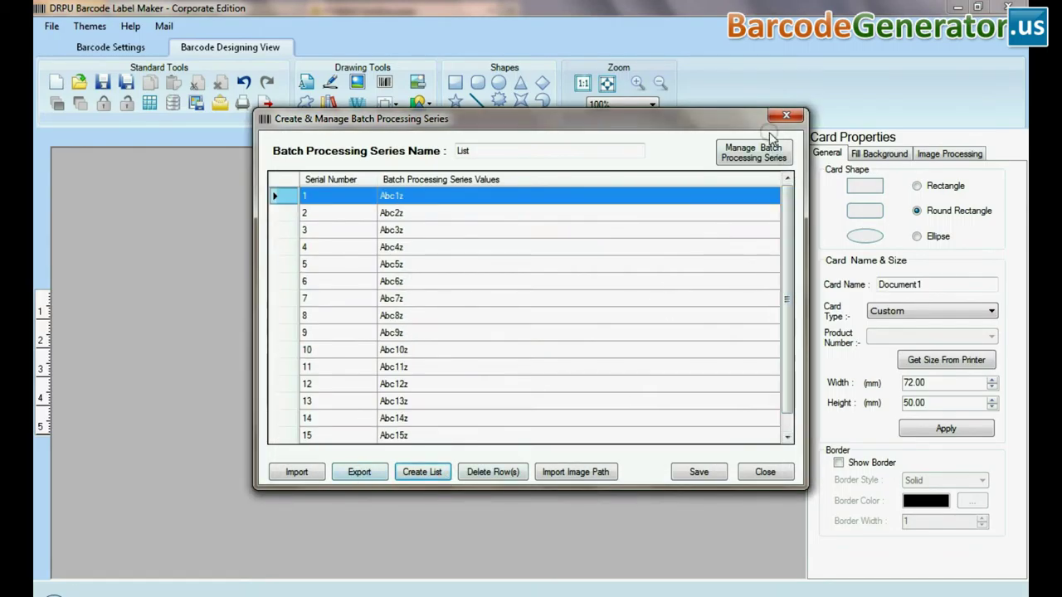
left_click(367, 179)
Import batch processing series values from the Excel file New Microsoft Office Excel Worksheet in the excel folder on drive D.
left_click(172, 102)
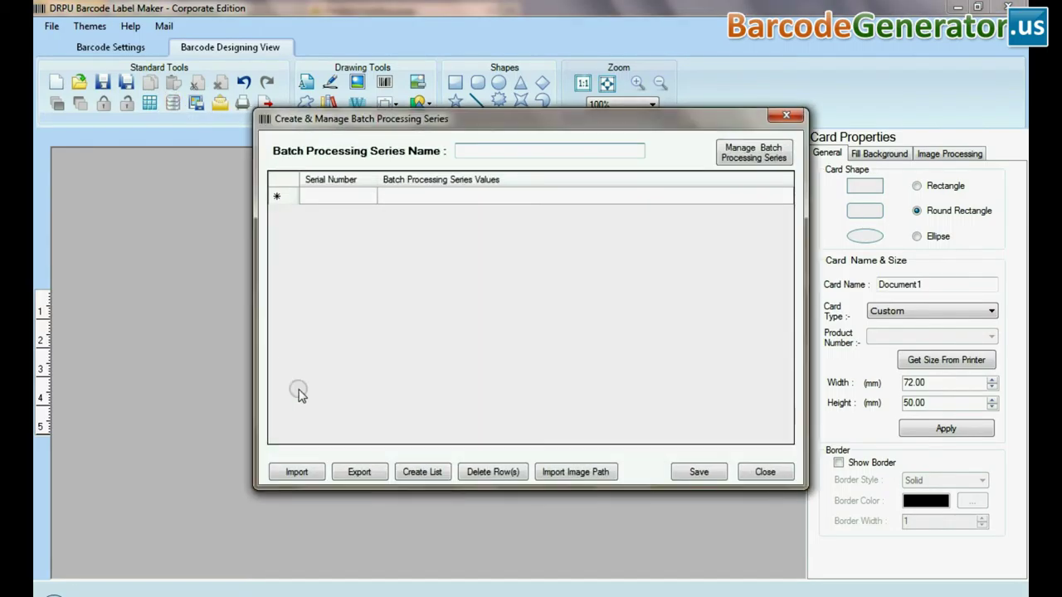
left_click(307, 474)
left_click(489, 238)
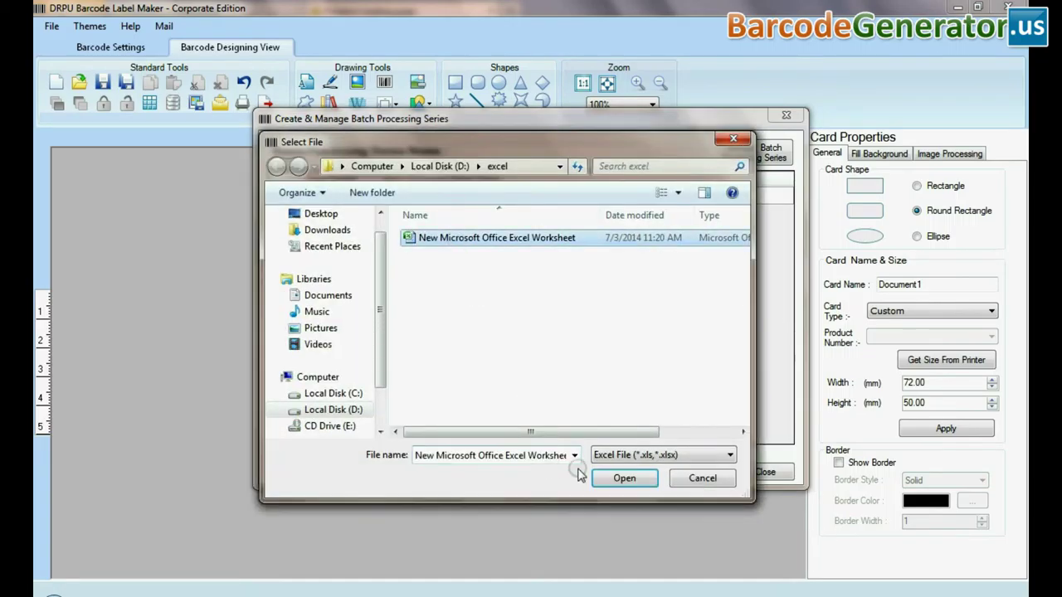
left_click(604, 455)
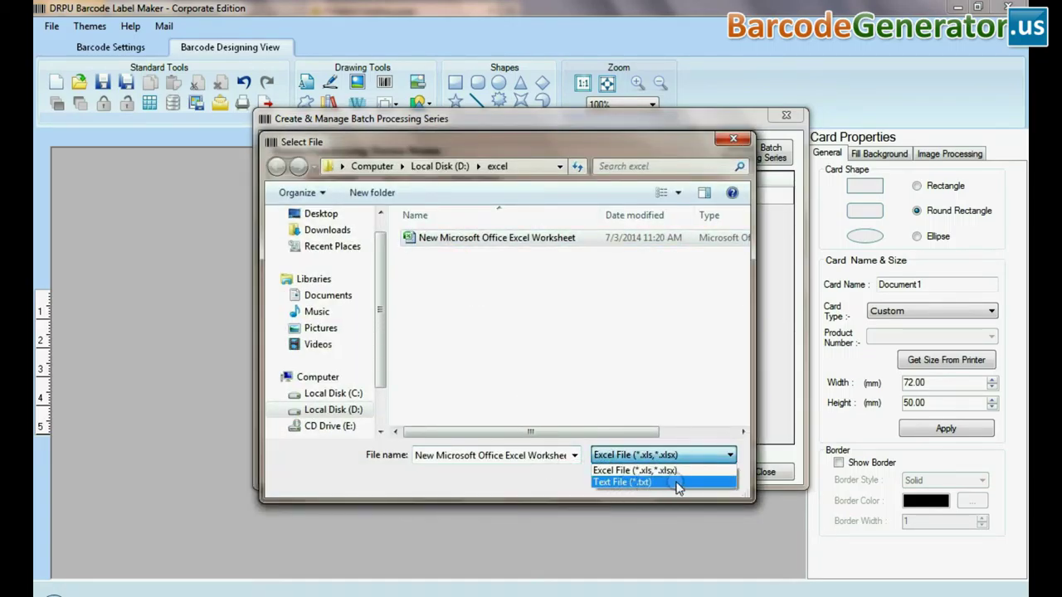
left_click(651, 470)
left_click(598, 473)
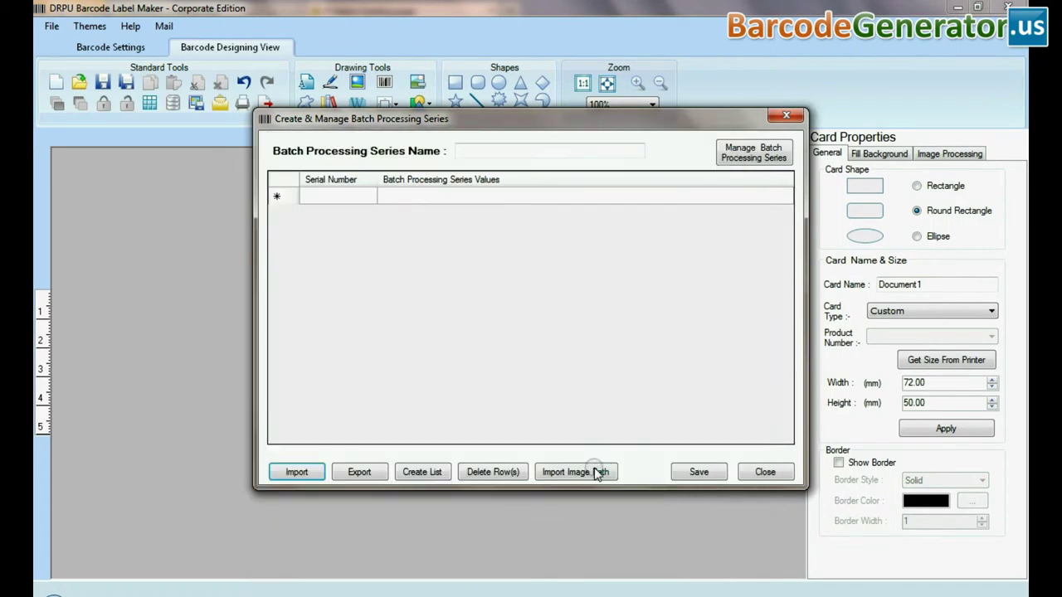
left_click(664, 471)
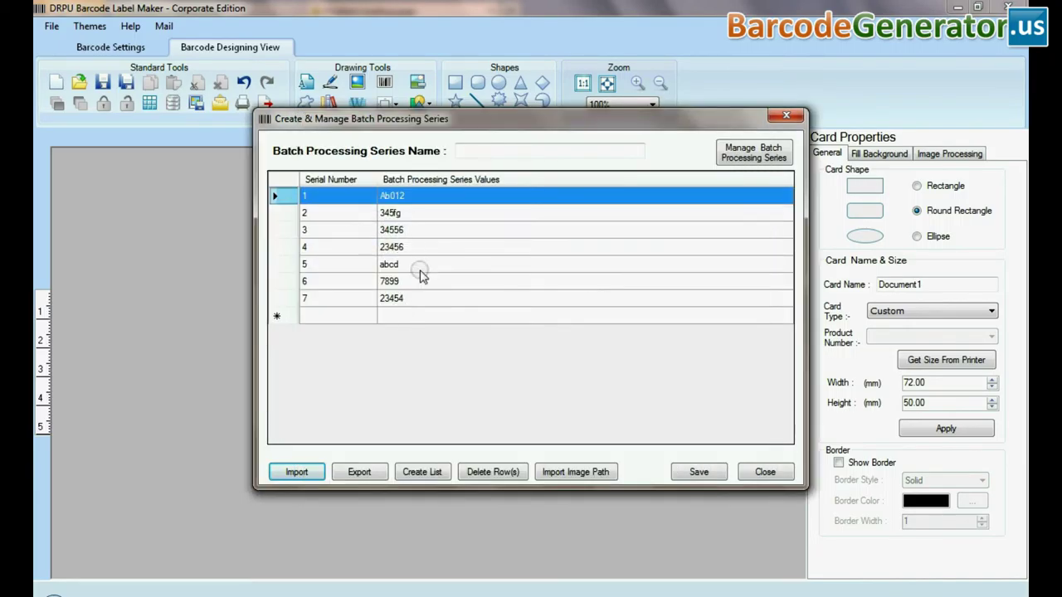
View the file types for exporting the batch series and the options for mailing the barcode, without exporting or sending anything.
left_click(357, 472)
left_click(382, 443)
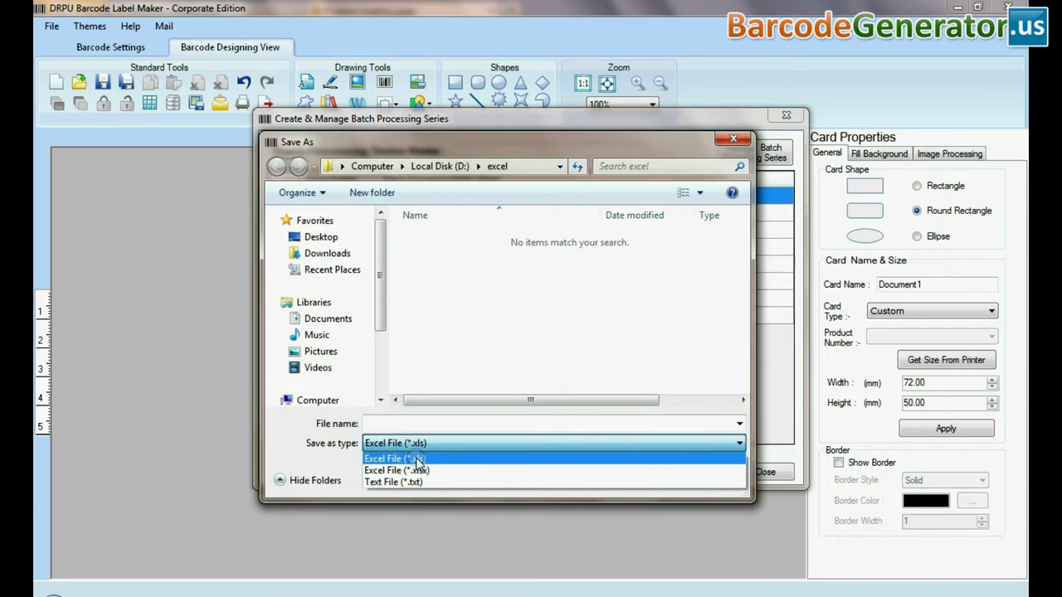
left_click(413, 444)
left_click(705, 479)
left_click(761, 472)
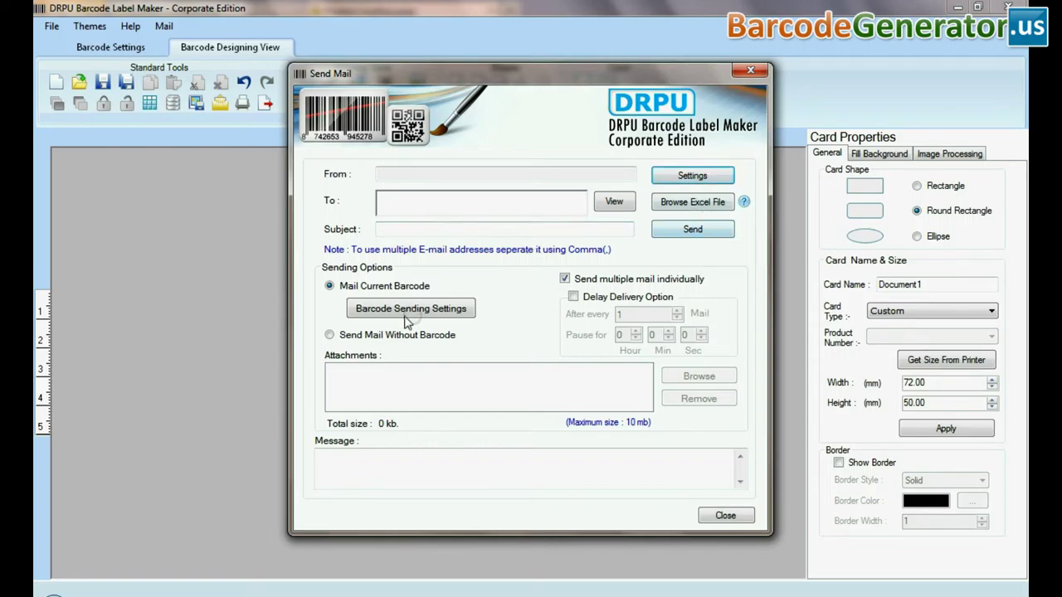
left_click(725, 516)
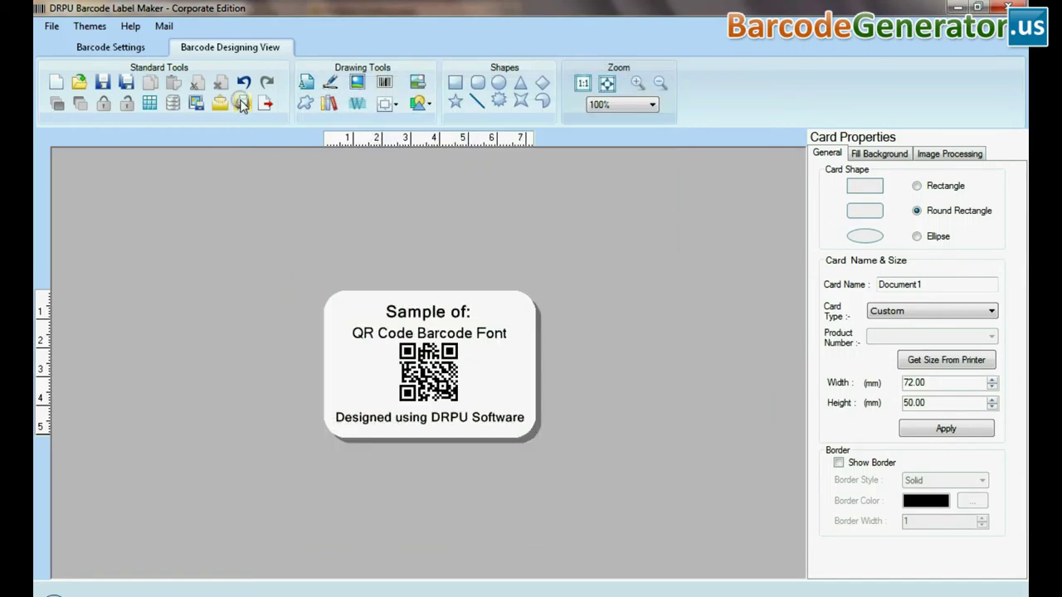
Open the print settings and choose the predefined Avery A4 label stock with product number C2361.
left_click(241, 103)
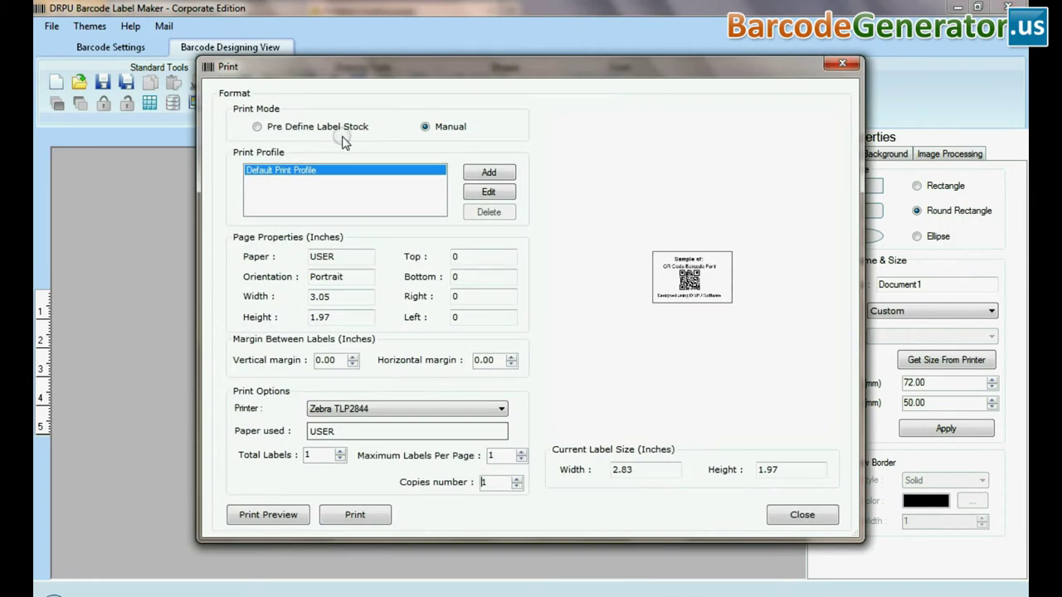
left_click(283, 129)
left_click(396, 169)
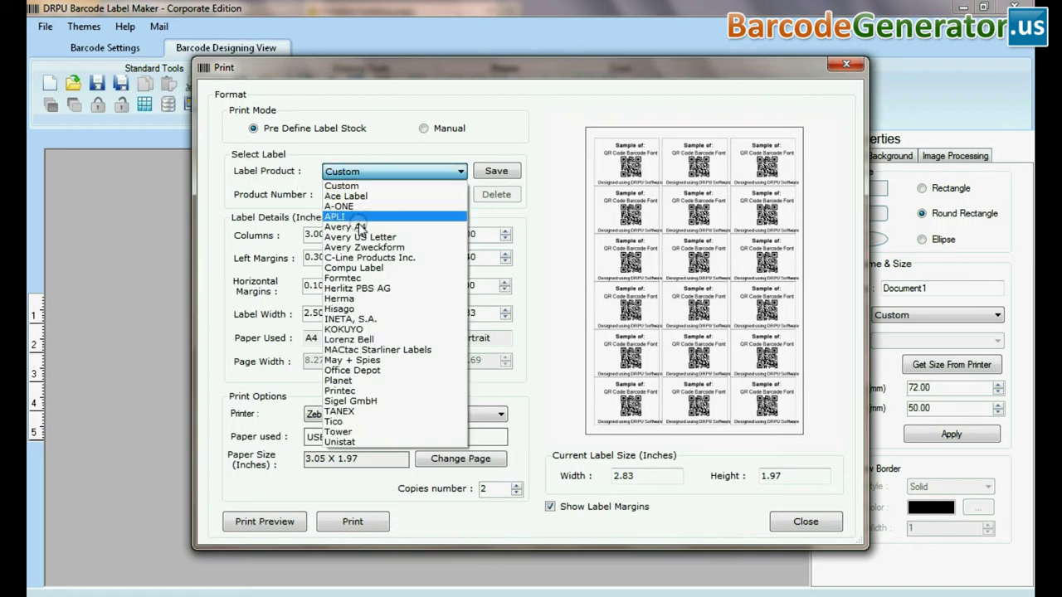
left_click(390, 212)
left_click(454, 192)
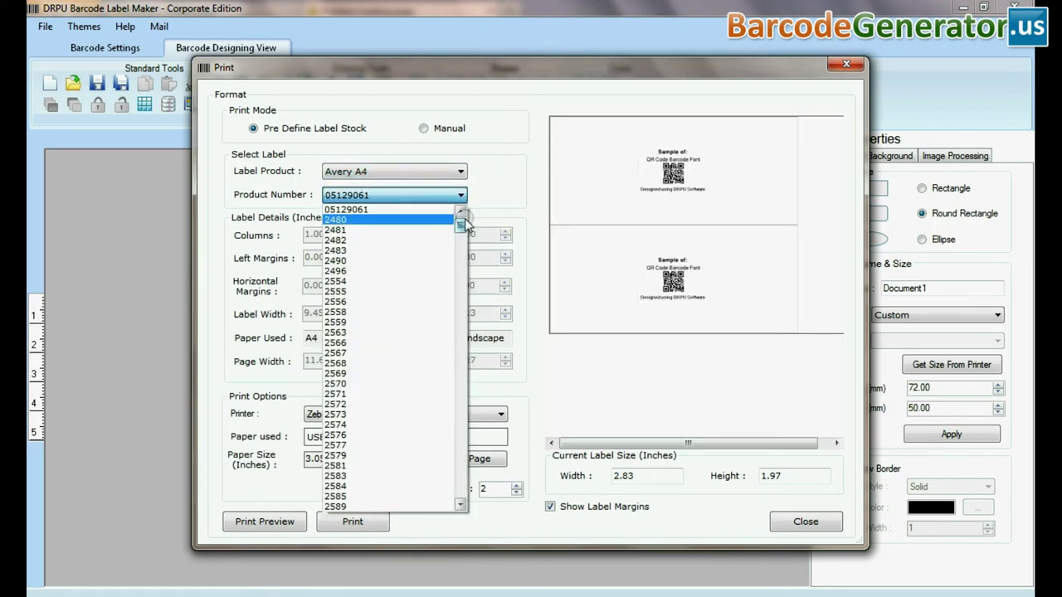
left_click_drag(466, 224, 463, 277)
left_click(390, 262)
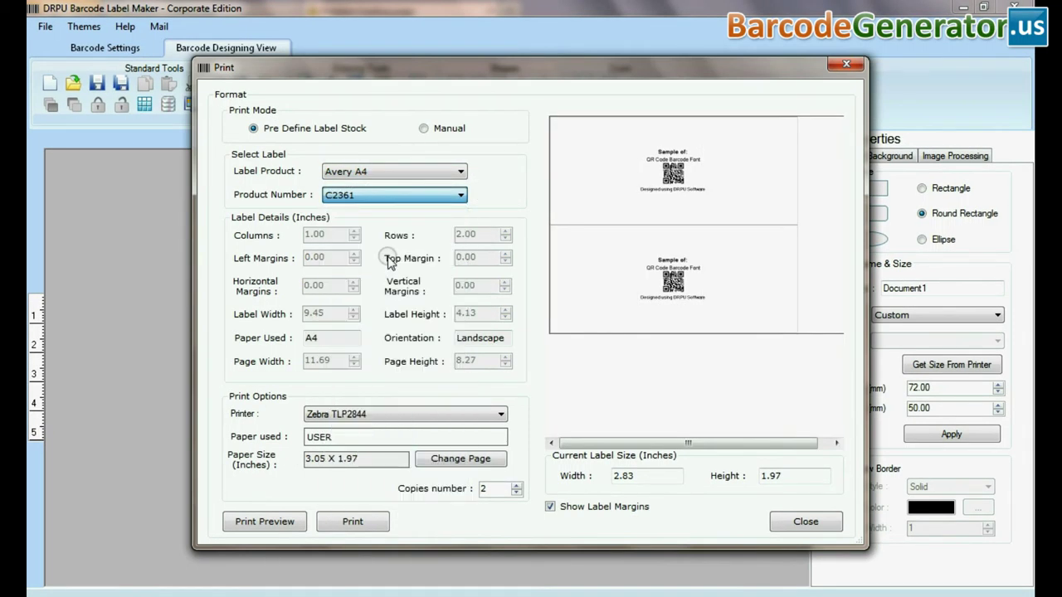
Try the Hisago label product with a product number from its CJ series.
left_click(356, 174)
left_click(379, 304)
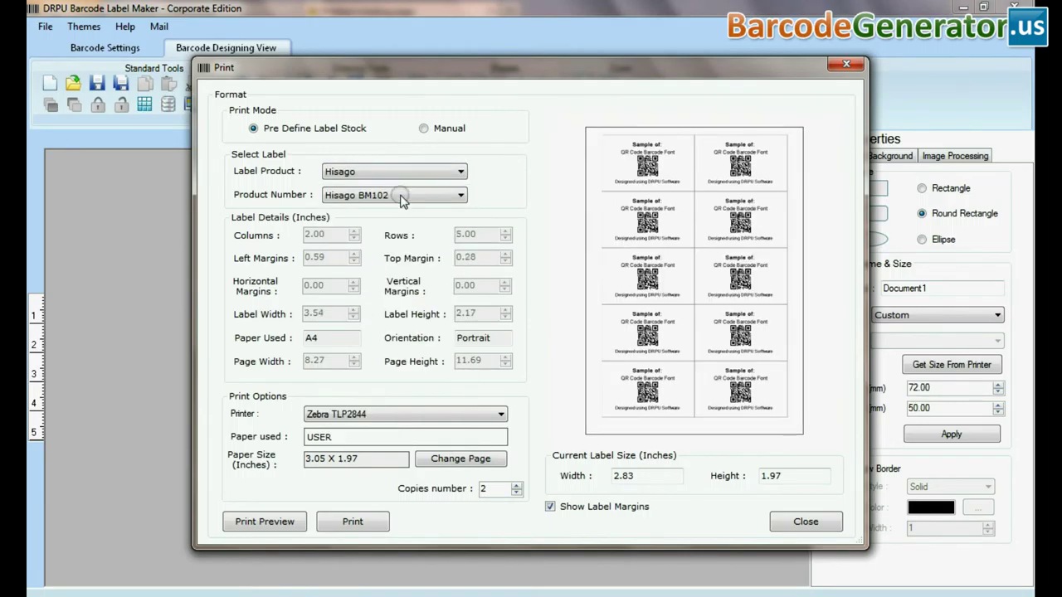
left_click(458, 195)
left_click_drag(456, 242, 458, 282)
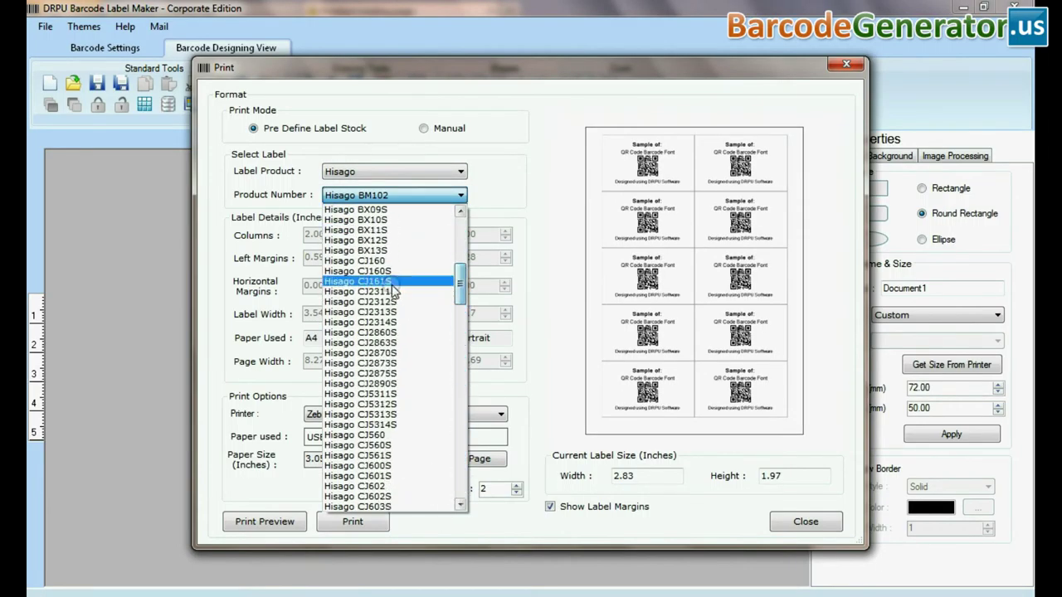
left_click(415, 294)
Try the Lorenz Bell label product and pick one of its product numbers.
left_click(359, 176)
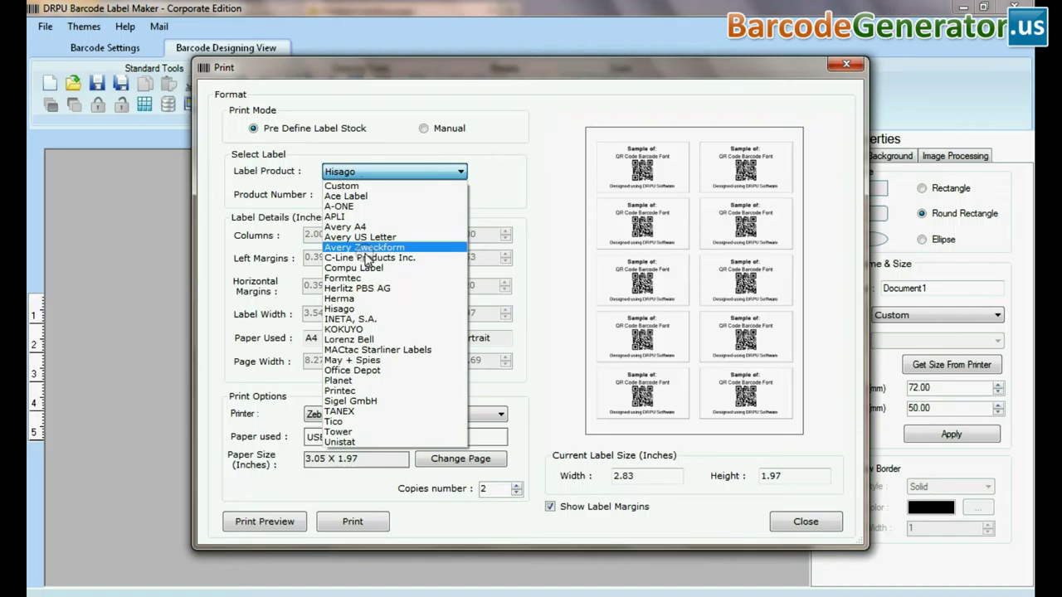
left_click(354, 341)
left_click(386, 195)
left_click(390, 214)
Try the Formtec label product with product number Formtec 3106, and return the label product to Custom.
left_click(373, 171)
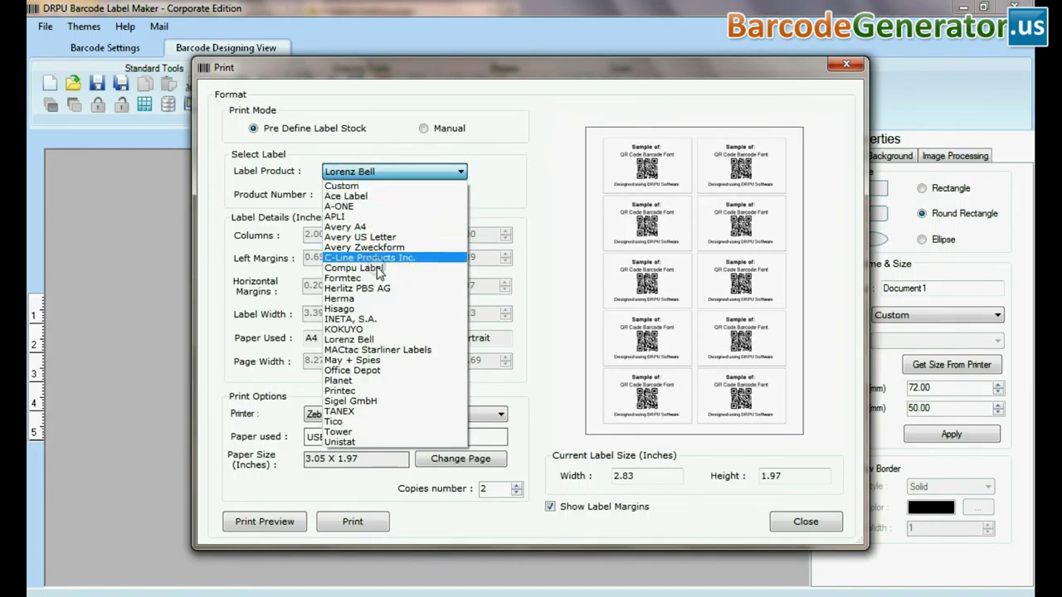
left_click(357, 278)
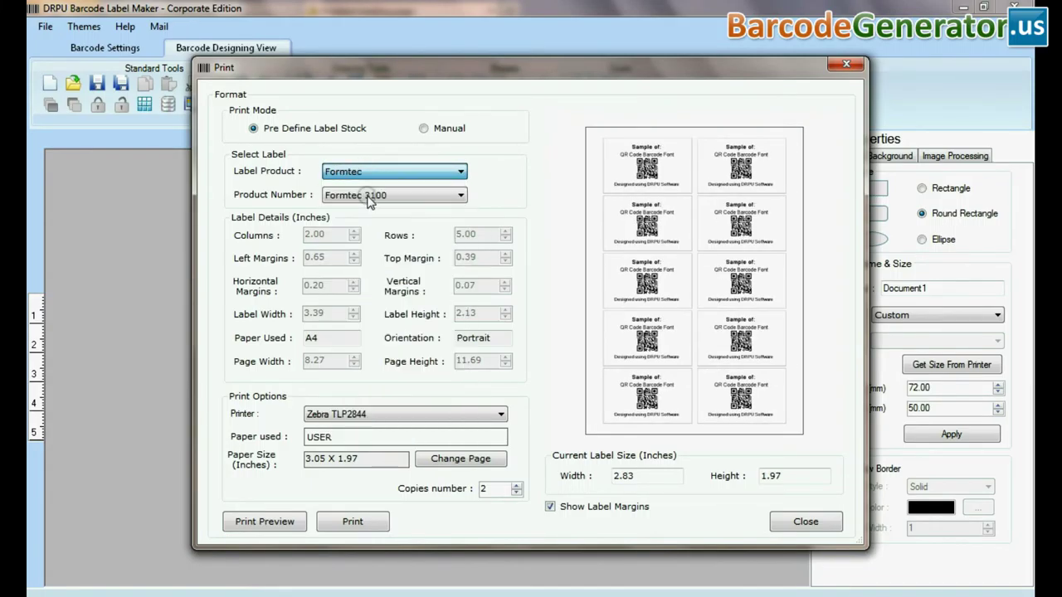
left_click(370, 199)
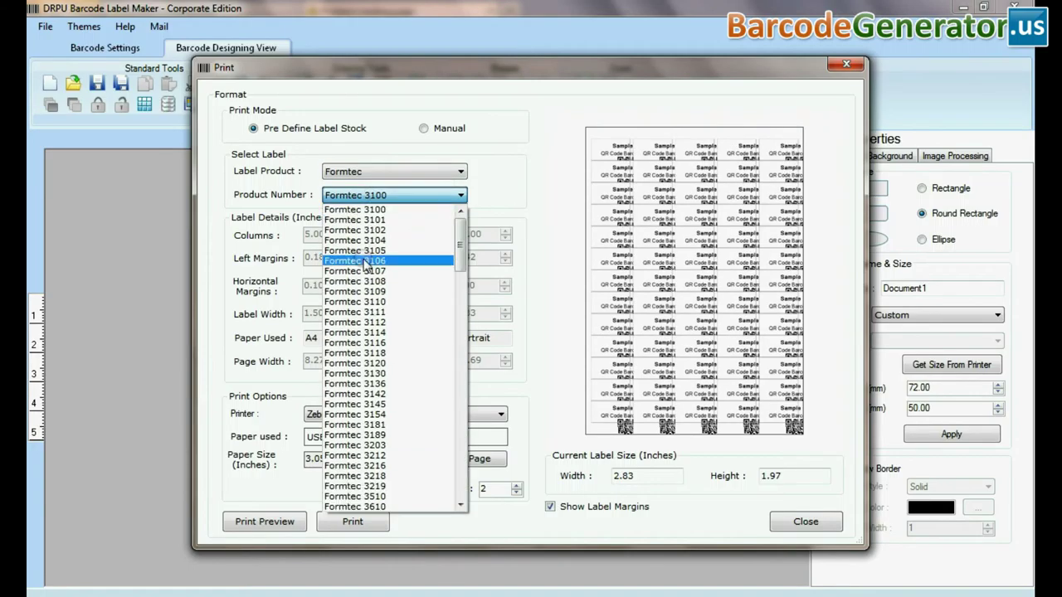
left_click(365, 263)
left_click(374, 172)
left_click(357, 184)
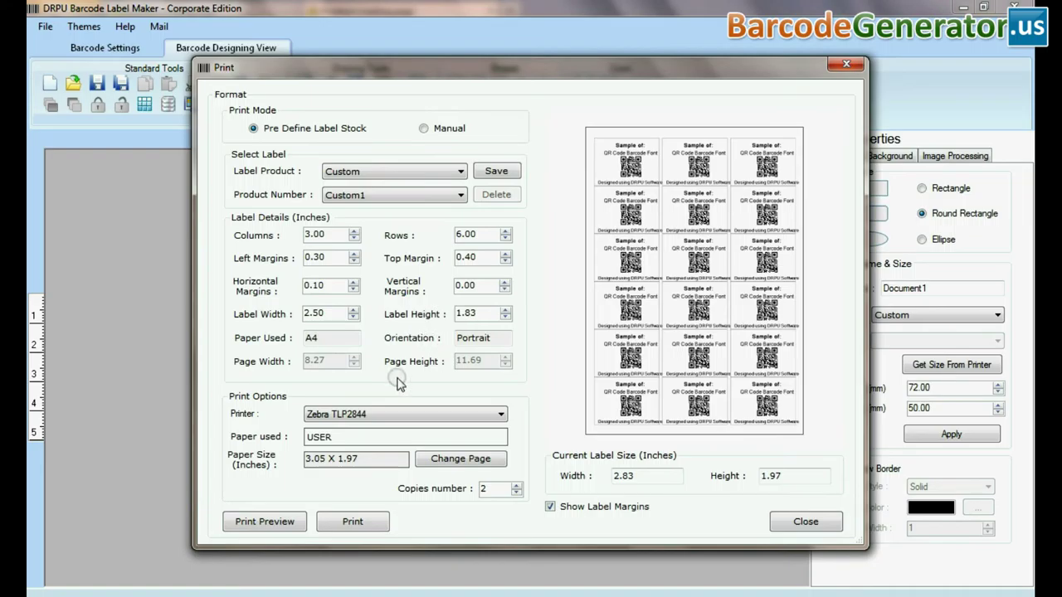
Switch to manual print mode and select the Zebra TLP2844 printer.
left_click(427, 129)
left_click(369, 414)
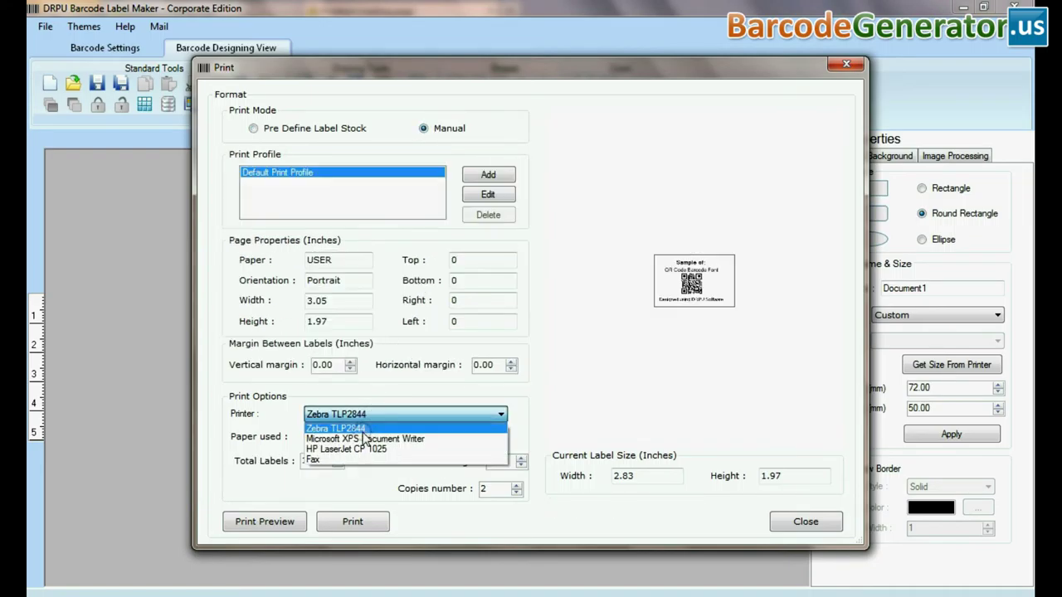
left_click(362, 429)
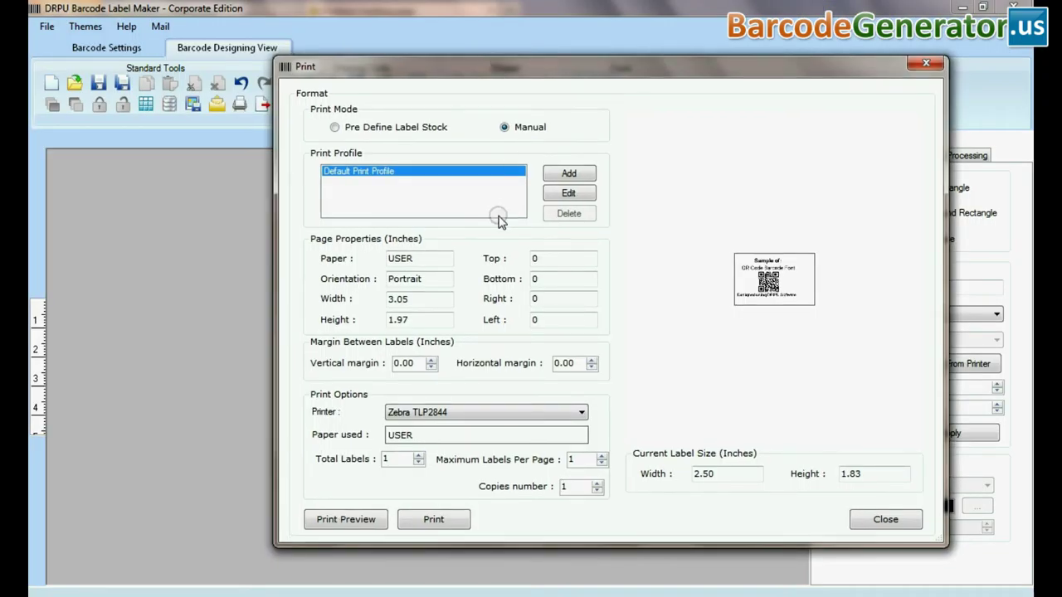
Select the HP LaserJet CP 1025 printer and set 18 total labels with a 0.30 inch horizontal margin between labels.
left_click(433, 413)
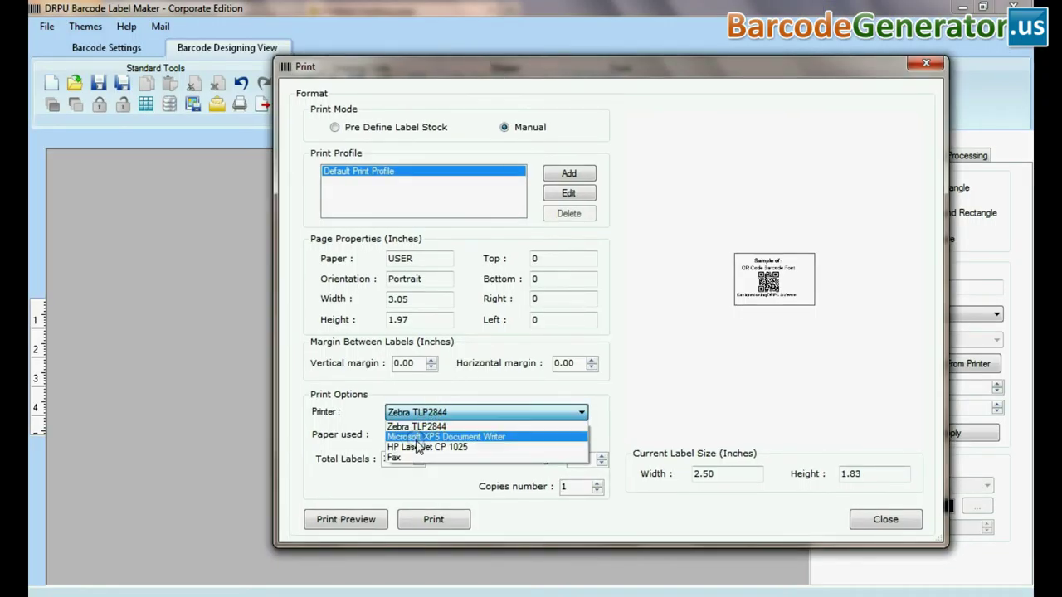
left_click(415, 448)
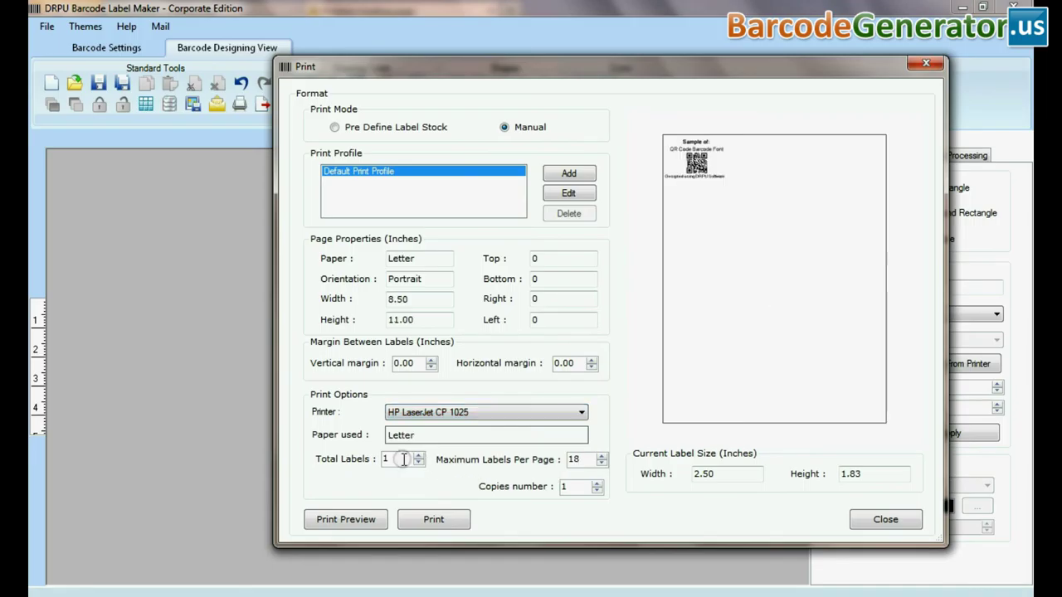
left_click(591, 360)
left_click(592, 360)
left_click(592, 360)
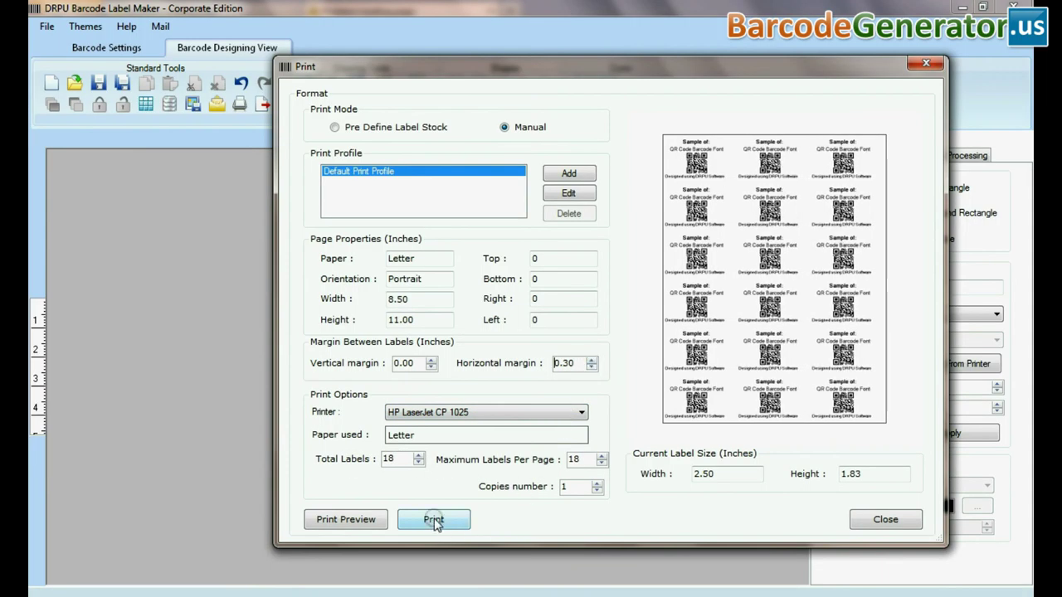